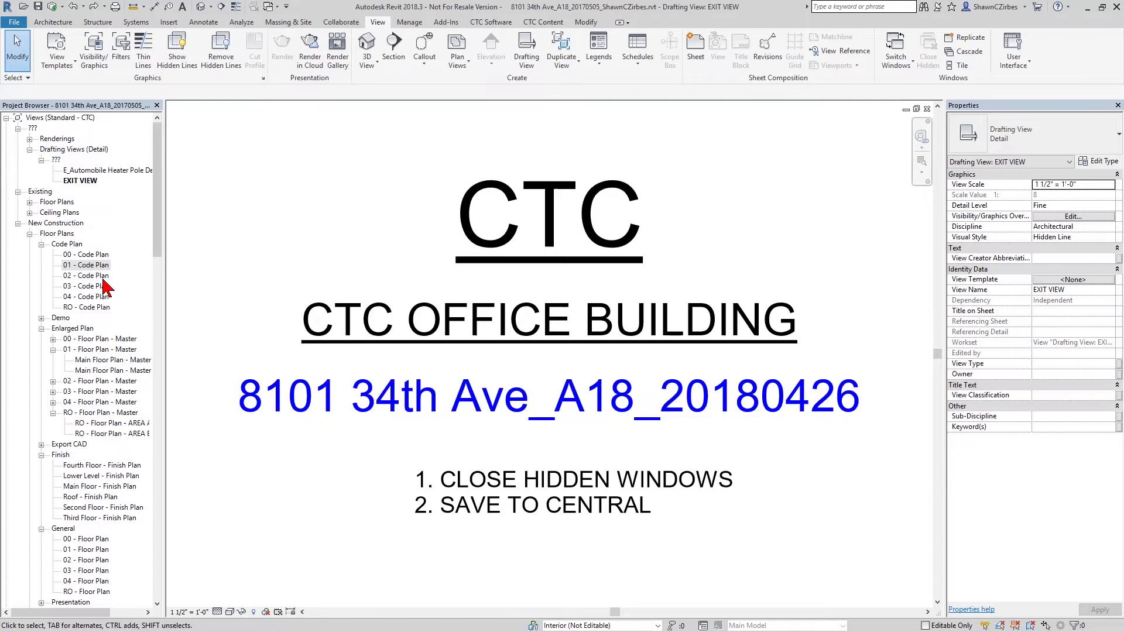
- Open the 01 - Code Plan floor plan from the Project Browser's Floor Plans list
{"action": "double_click", "coordinate": [89, 266]}
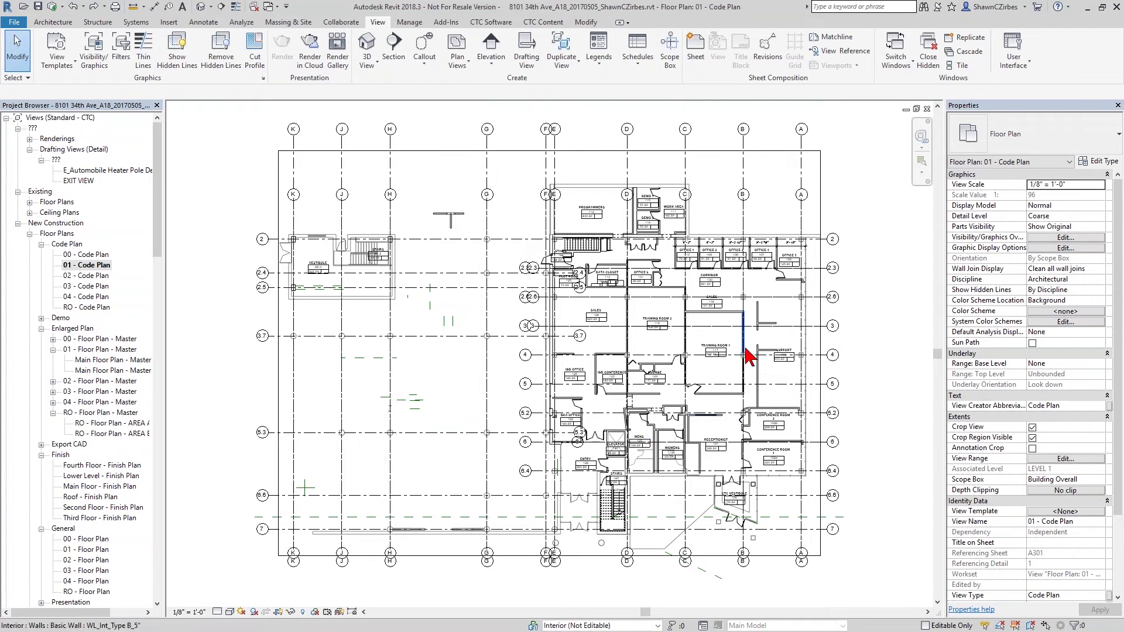
{"action": "scroll", "coordinate": [748, 351], "scroll_direction": "up", "scroll_amount": 5}
{"action": "scroll", "coordinate": [709, 402], "scroll_direction": "up", "scroll_amount": 2}
{"action": "middle_click_drag", "start_coordinate": [677, 421], "coordinate": [663, 440]}
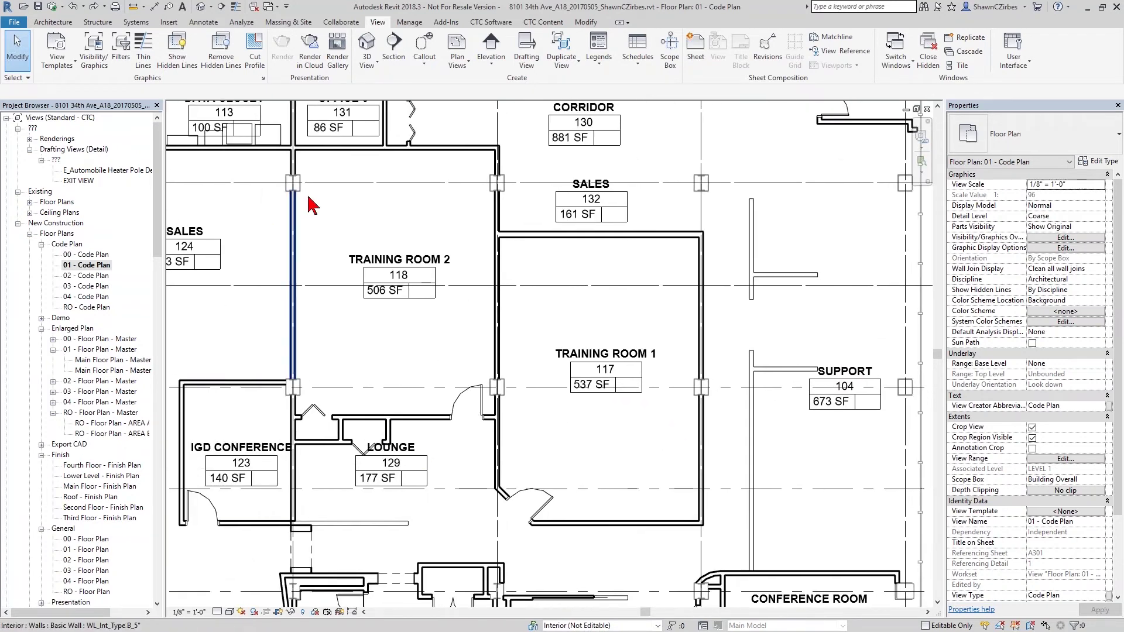
{"action": "left_click", "coordinate": [612, 527]}
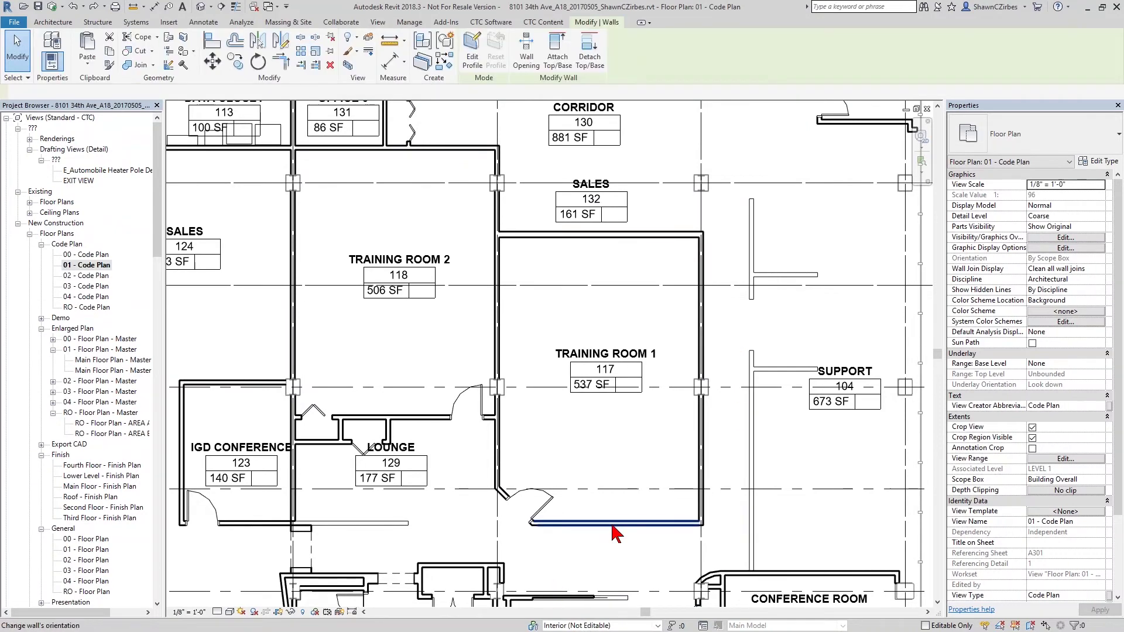
{"action": "left_click", "coordinate": [1102, 165]}
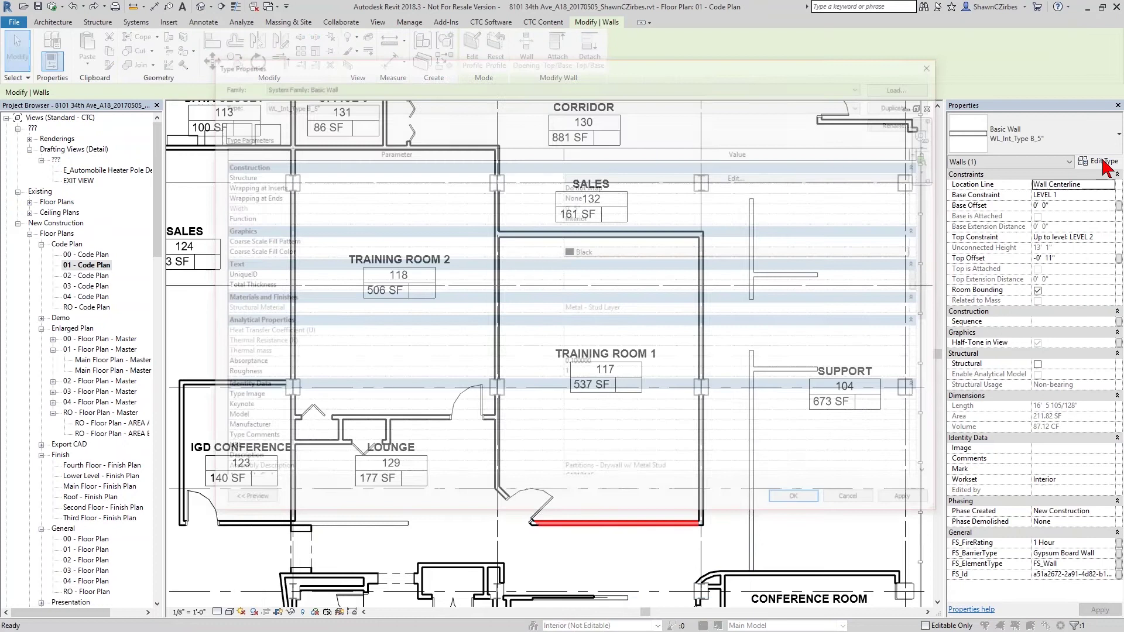
{"action": "scroll", "coordinate": [610, 367], "scroll_direction": "down", "scroll_amount": 5}
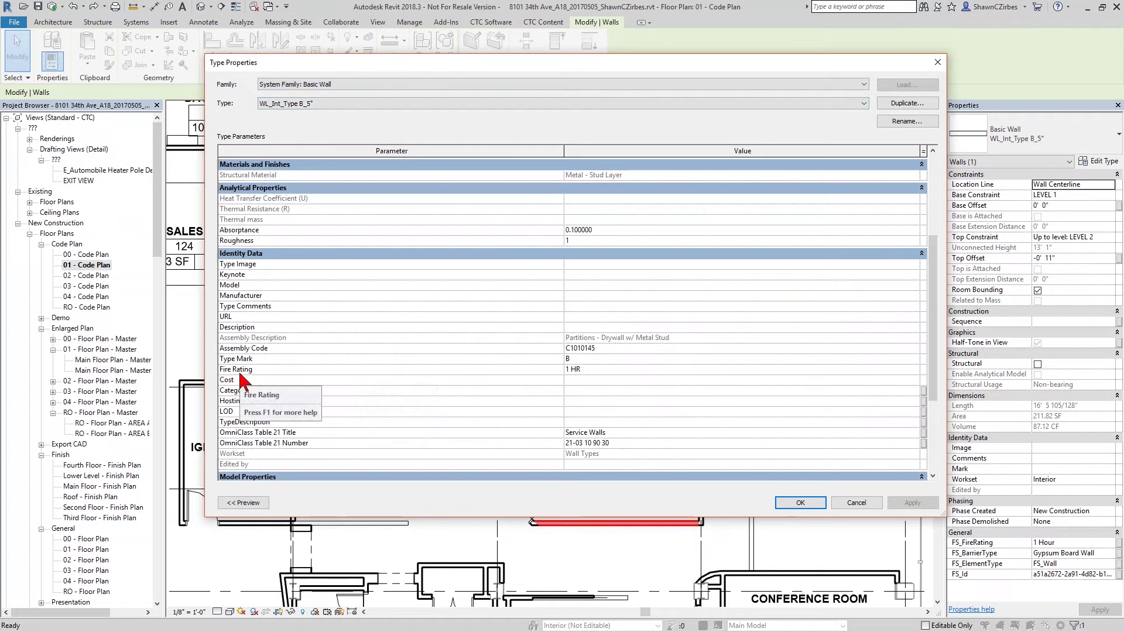
{"action": "left_click", "coordinate": [597, 368]}
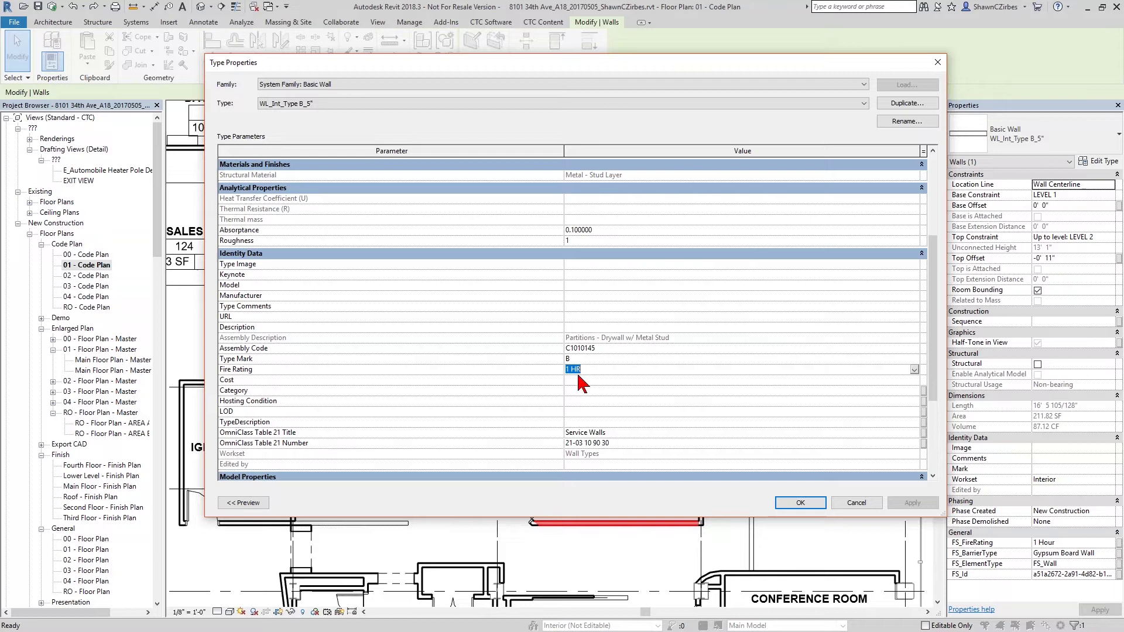
{"action": "left_click", "coordinate": [856, 503]}
{"action": "left_click", "coordinate": [696, 236]}
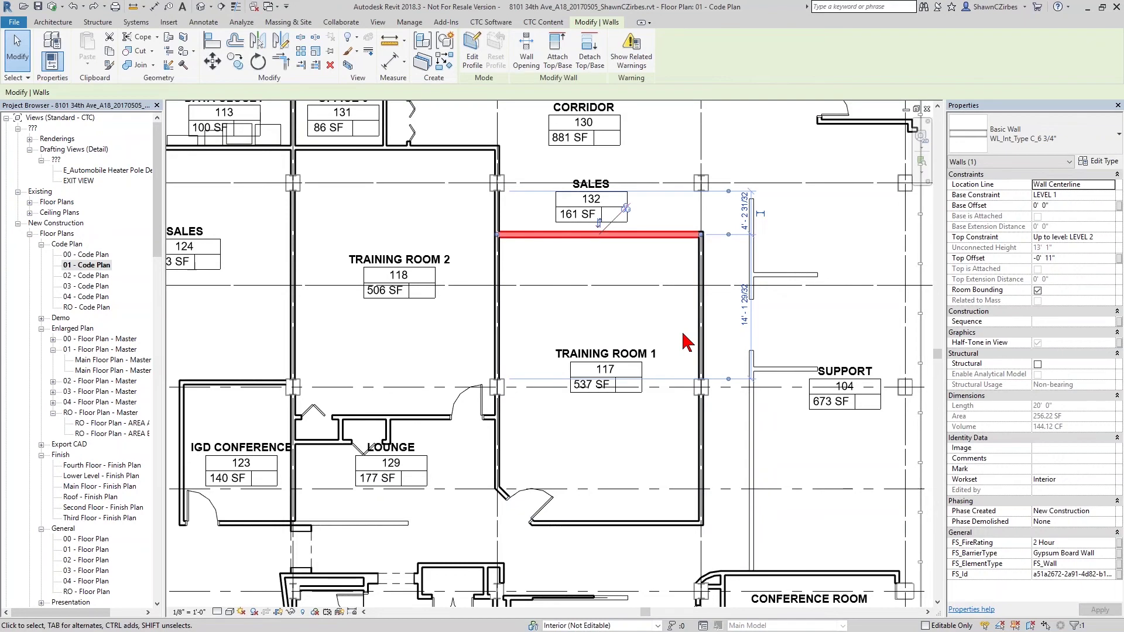
{"action": "left_click", "coordinate": [1098, 162]}
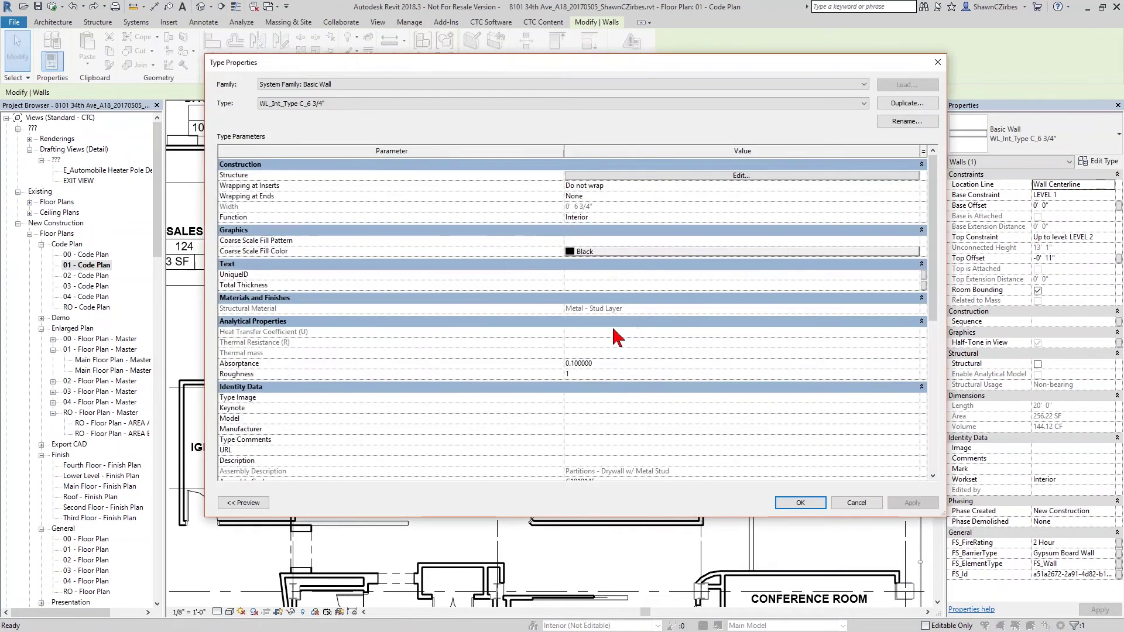
{"action": "scroll", "coordinate": [580, 366], "scroll_direction": "down", "scroll_amount": 3}
{"action": "left_click", "coordinate": [595, 402]}
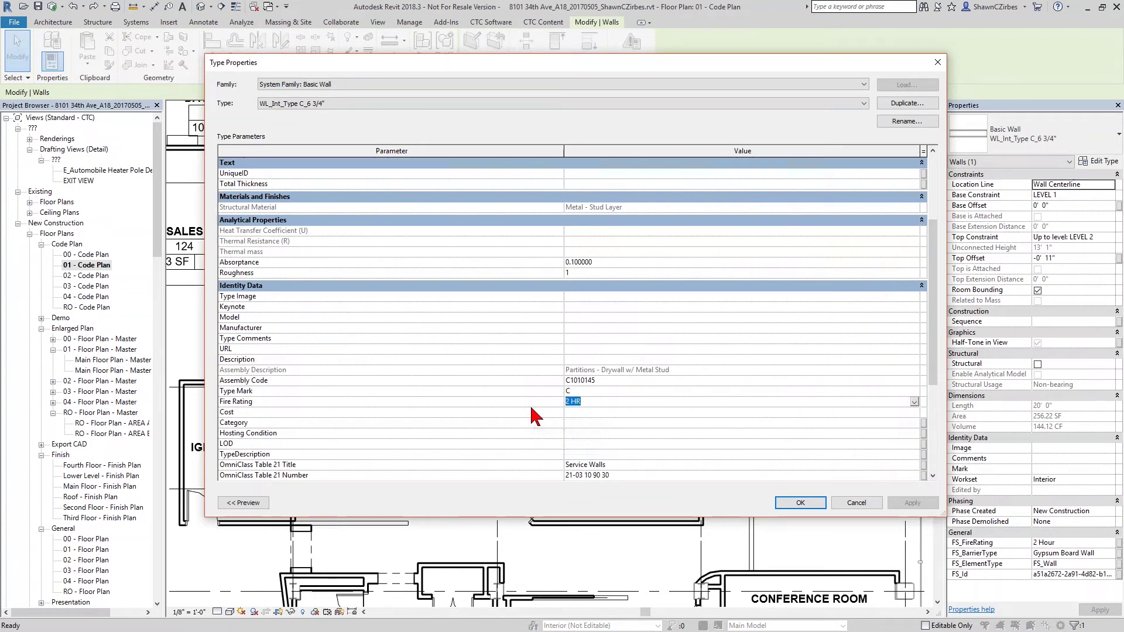
{"action": "left_click", "coordinate": [856, 503]}
{"action": "left_click", "coordinate": [571, 449]}
{"action": "scroll", "coordinate": [527, 351], "scroll_direction": "down", "scroll_amount": 3}
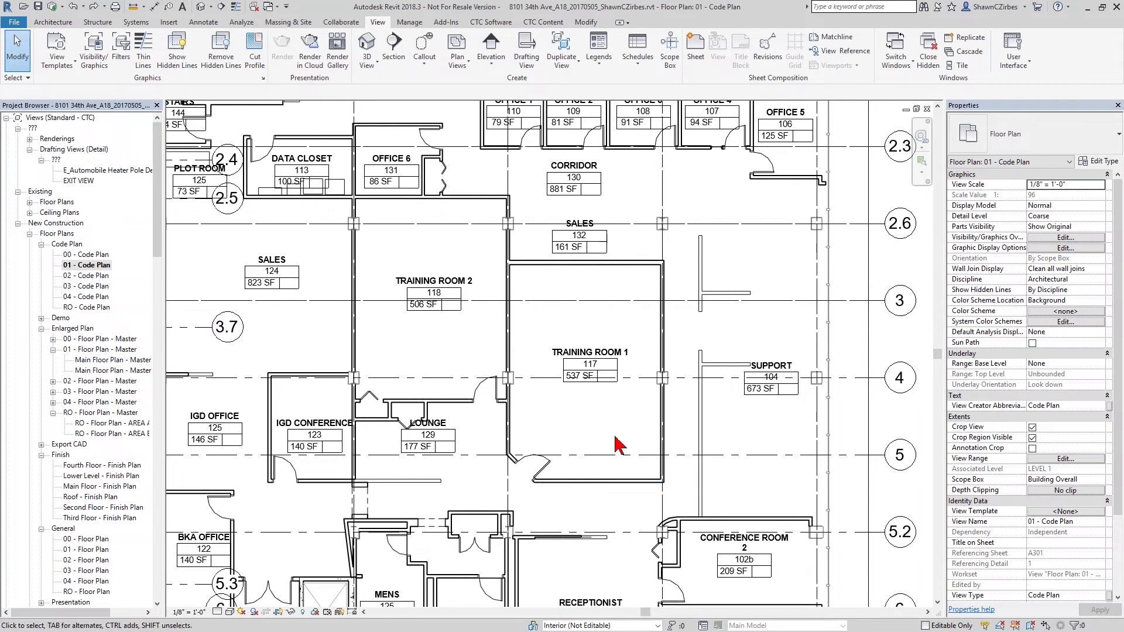
- Add the Wall - 1 HR and Wall - 2 HR filters to the view's VG filter overrides
{"action": "scroll", "coordinate": [614, 446], "scroll_direction": "up", "scroll_amount": 4}
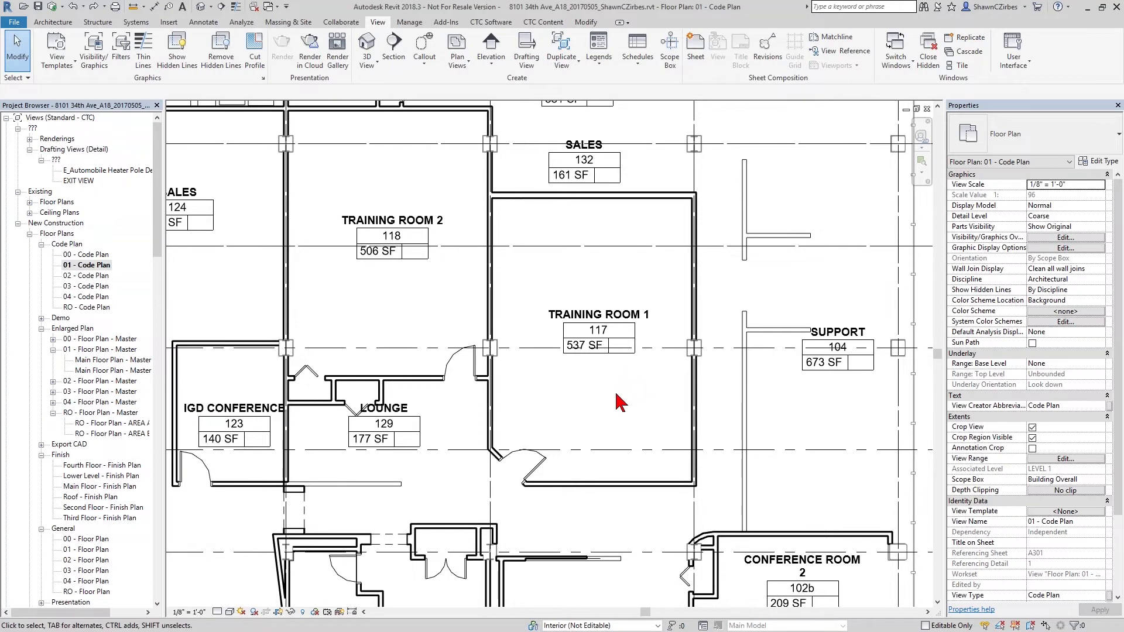
{"action": "key", "text": "v"}
{"action": "key", "text": "g"}
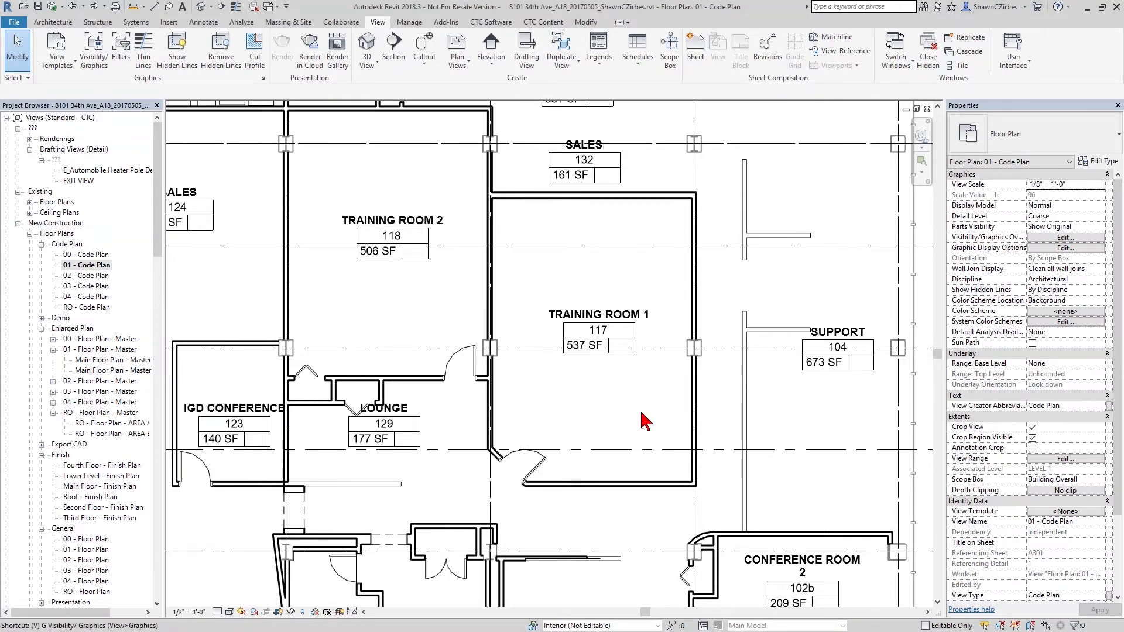
{"action": "left_click", "coordinate": [636, 166]}
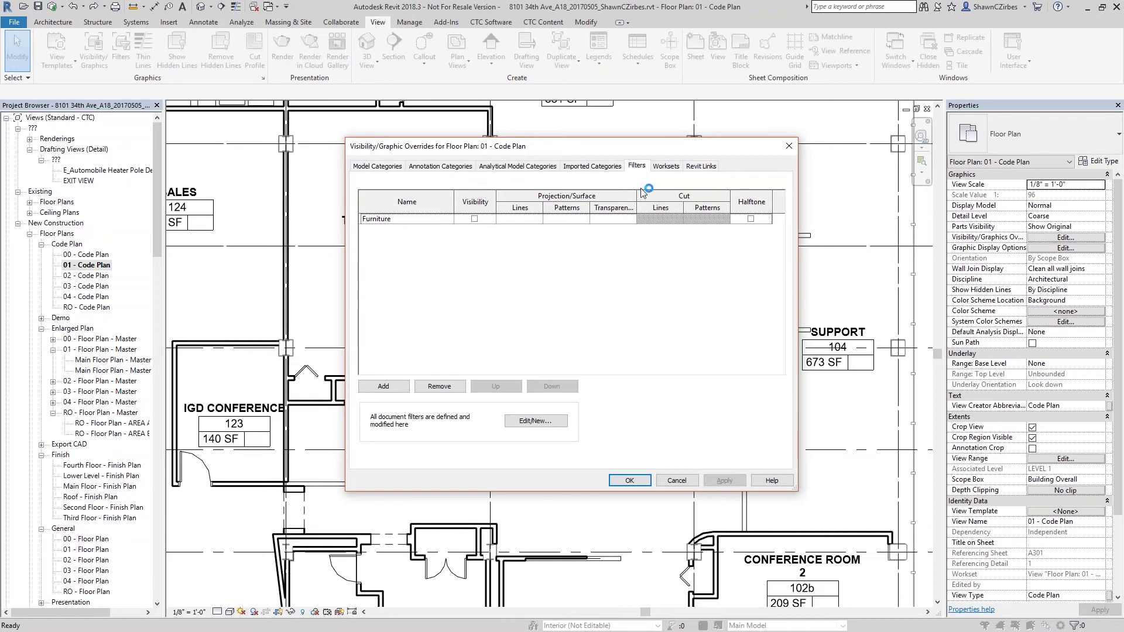
{"action": "left_click", "coordinate": [386, 387]}
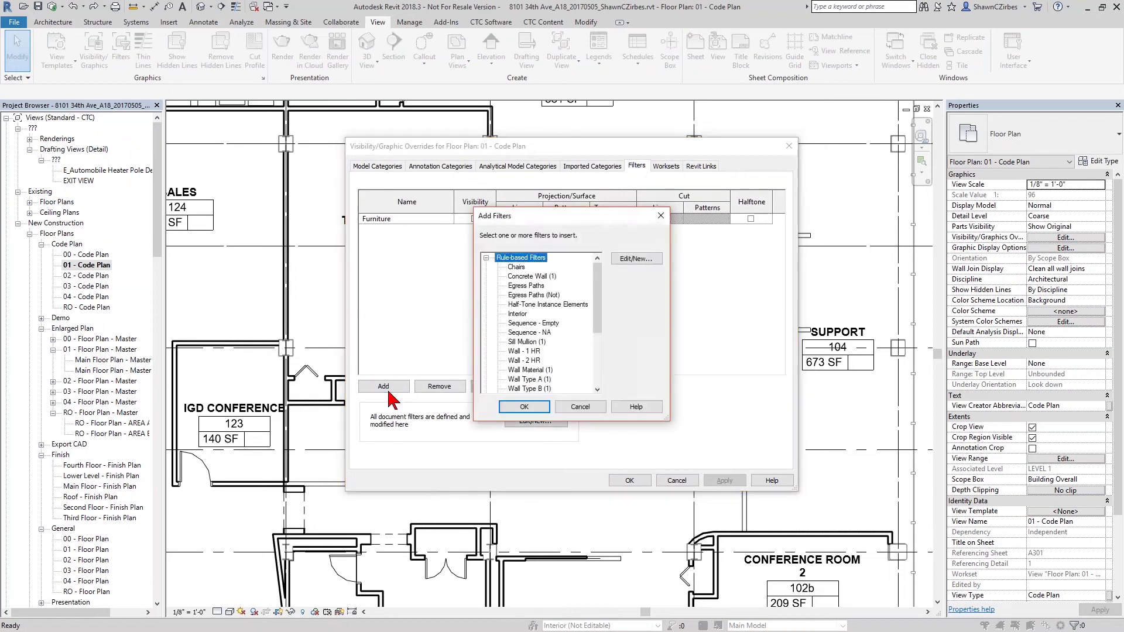
{"action": "left_click", "coordinate": [531, 351]}
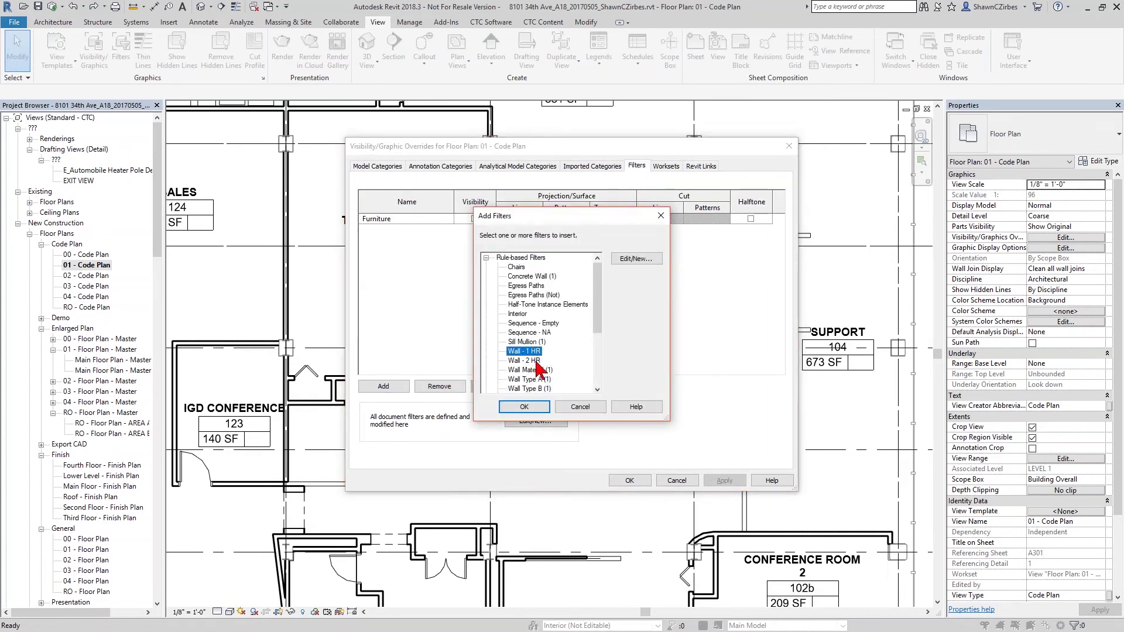
{"action": "left_click", "coordinate": [535, 360], "text": "ctrl"}
{"action": "left_click", "coordinate": [530, 407]}
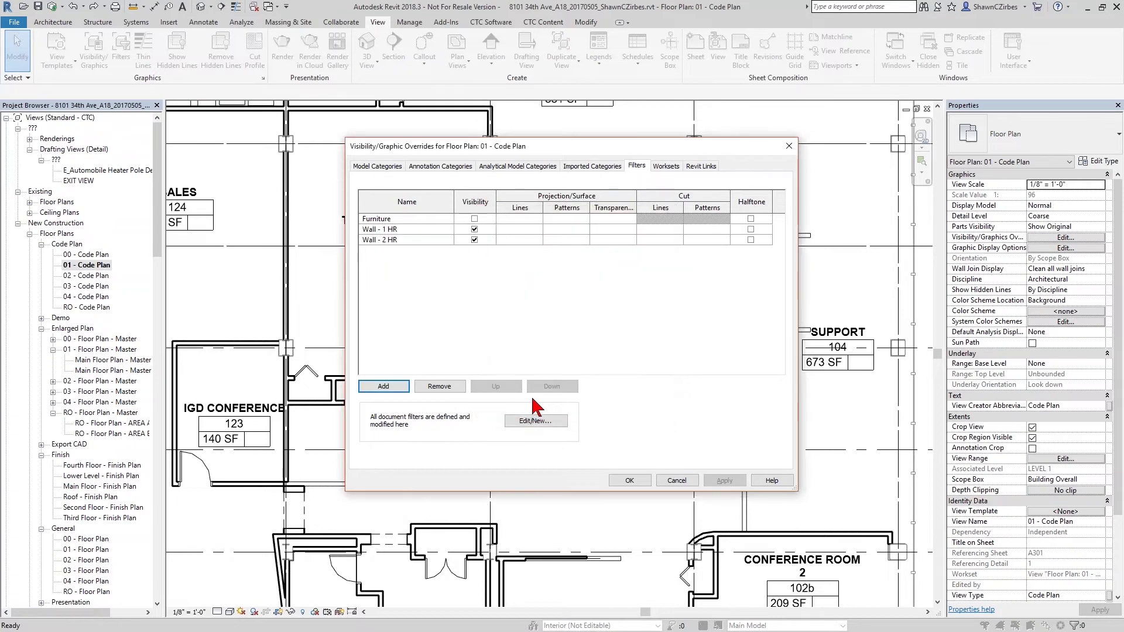
- Give the Wall - 1 HR filter a blue Solid fill cut pattern override
{"action": "left_click", "coordinate": [703, 229]}
{"action": "left_click", "coordinate": [706, 229]}
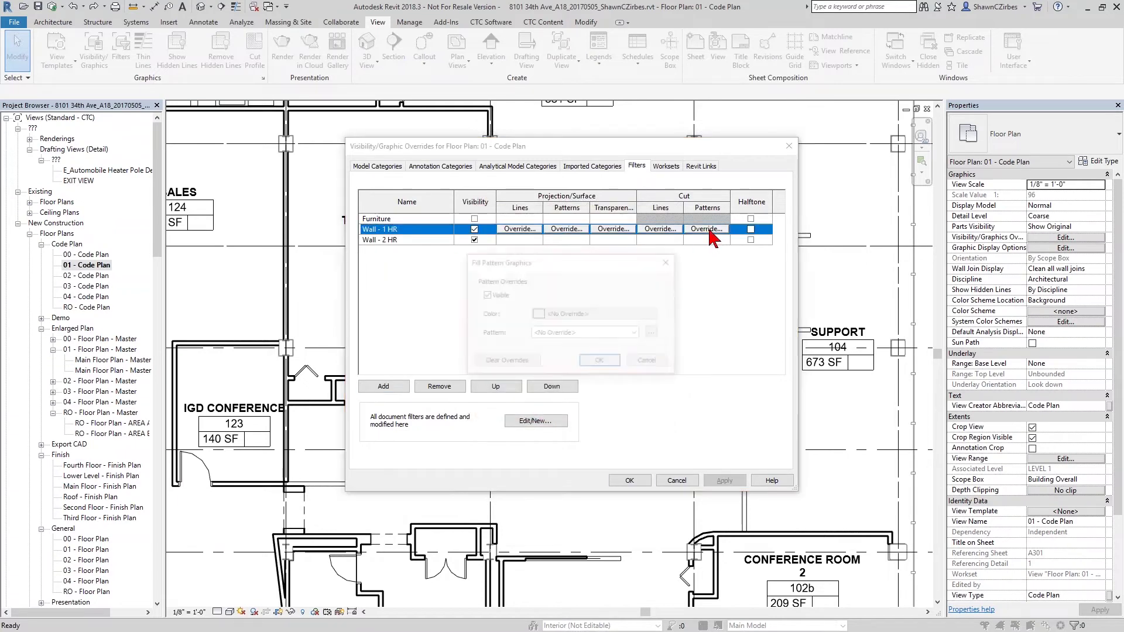
{"action": "left_click", "coordinate": [596, 315]}
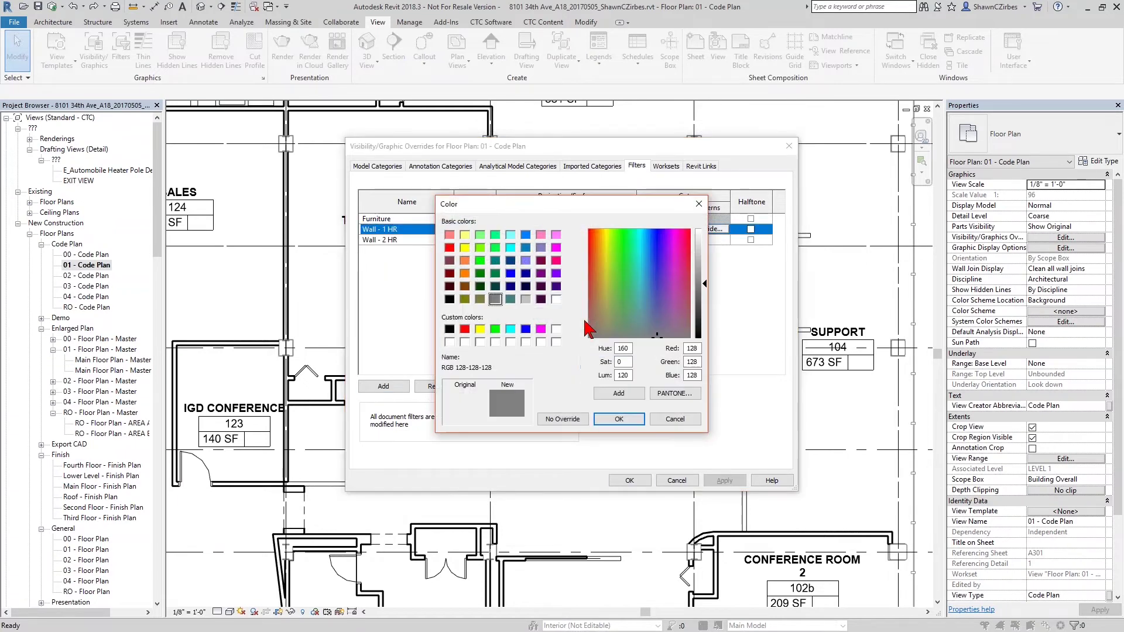
{"action": "left_click", "coordinate": [526, 329]}
{"action": "left_click", "coordinate": [618, 419]}
{"action": "left_click", "coordinate": [636, 334]}
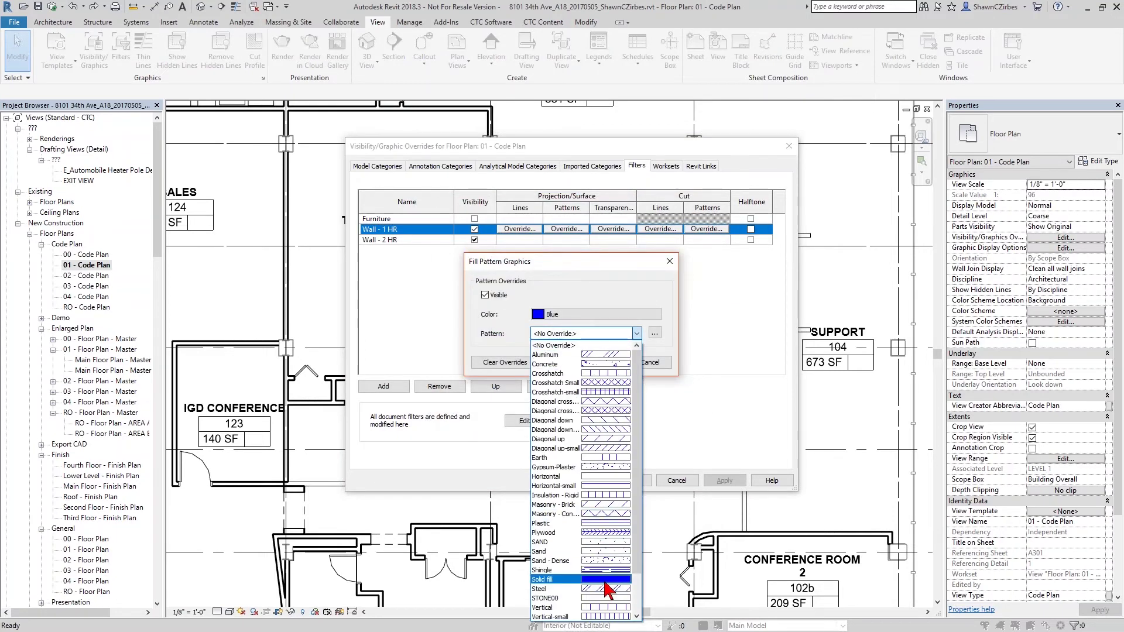
{"action": "left_click", "coordinate": [610, 580]}
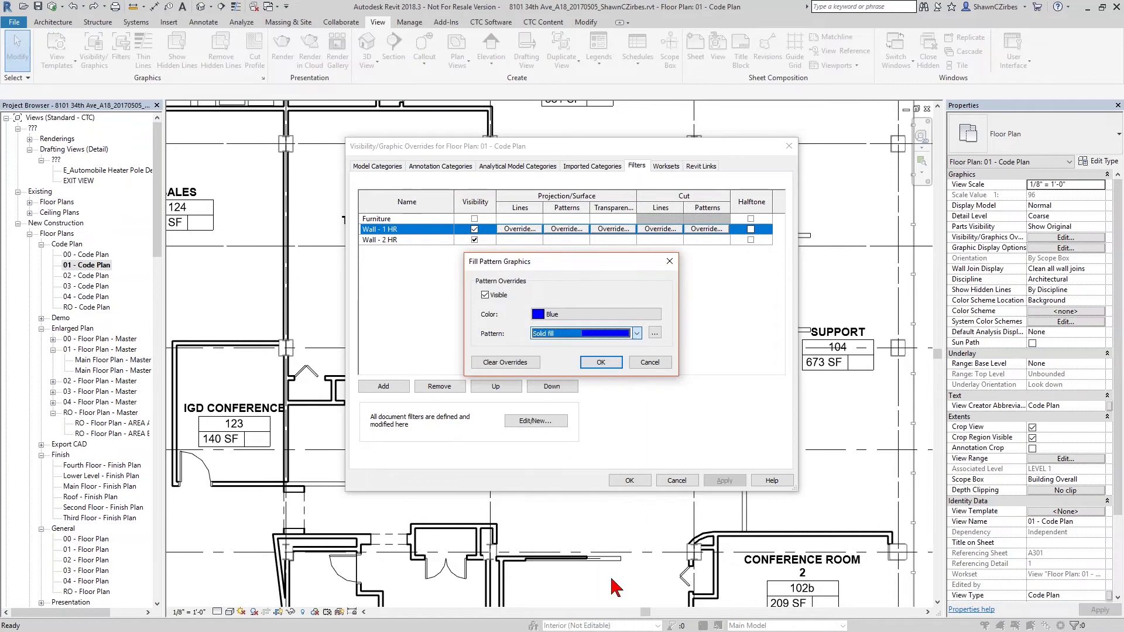
{"action": "left_click", "coordinate": [601, 362]}
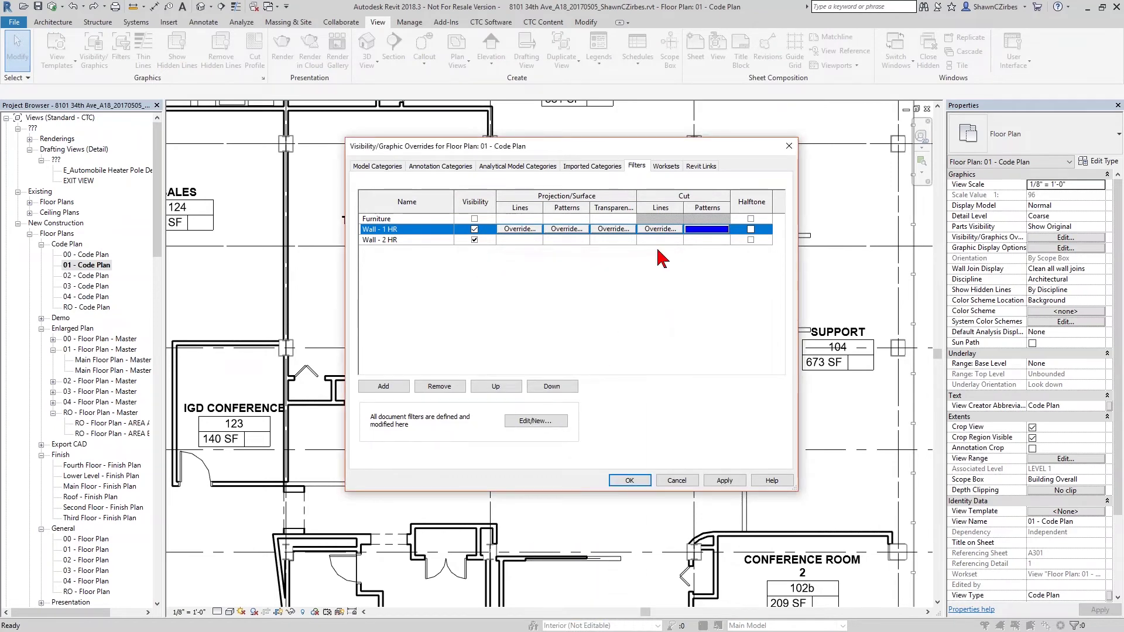
- Give Wall - 2 HR a red Solid fill cut pattern and apply the overrides
{"action": "left_click", "coordinate": [709, 239]}
{"action": "left_click", "coordinate": [708, 240]}
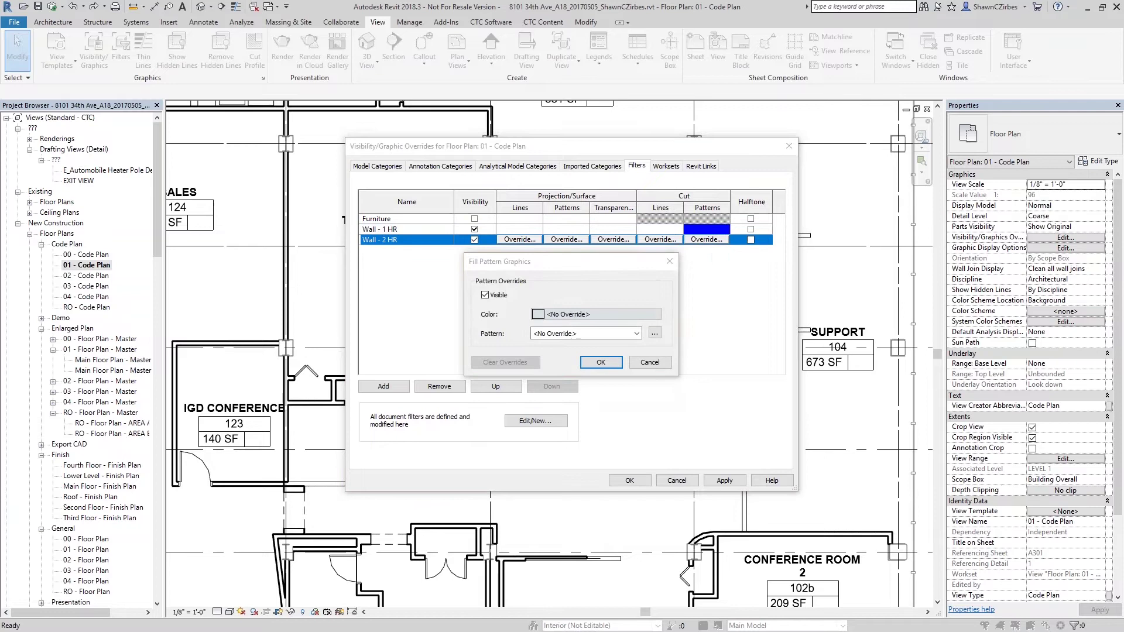
{"action": "left_click", "coordinate": [596, 314]}
{"action": "left_click", "coordinate": [466, 328]}
{"action": "left_click", "coordinate": [632, 417]}
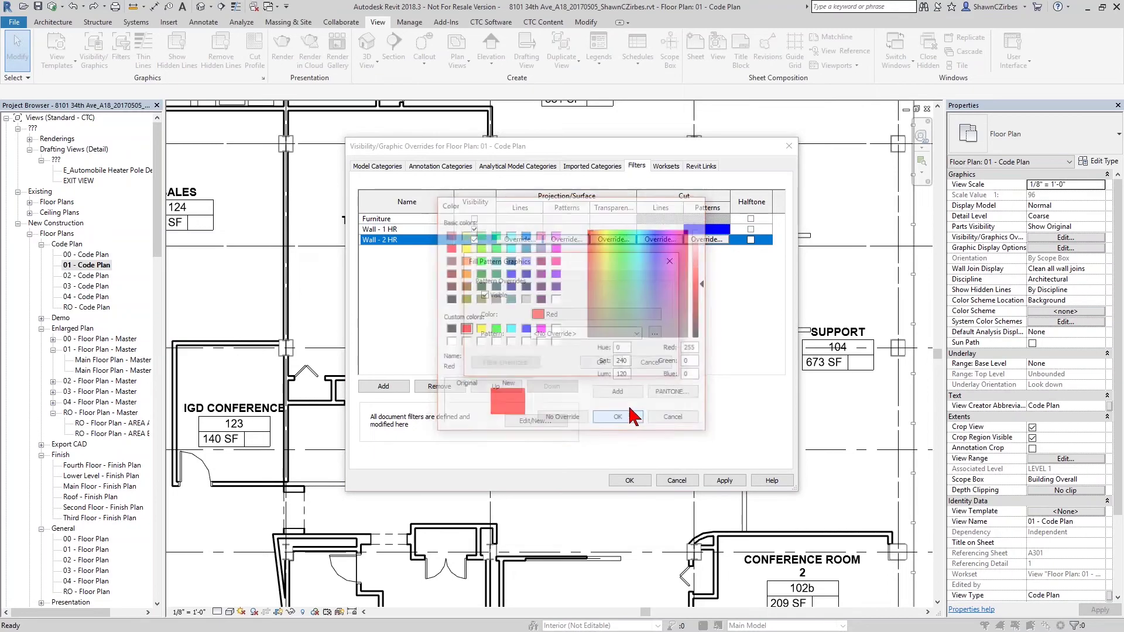
{"action": "left_click", "coordinate": [637, 333]}
{"action": "left_click", "coordinate": [606, 585]}
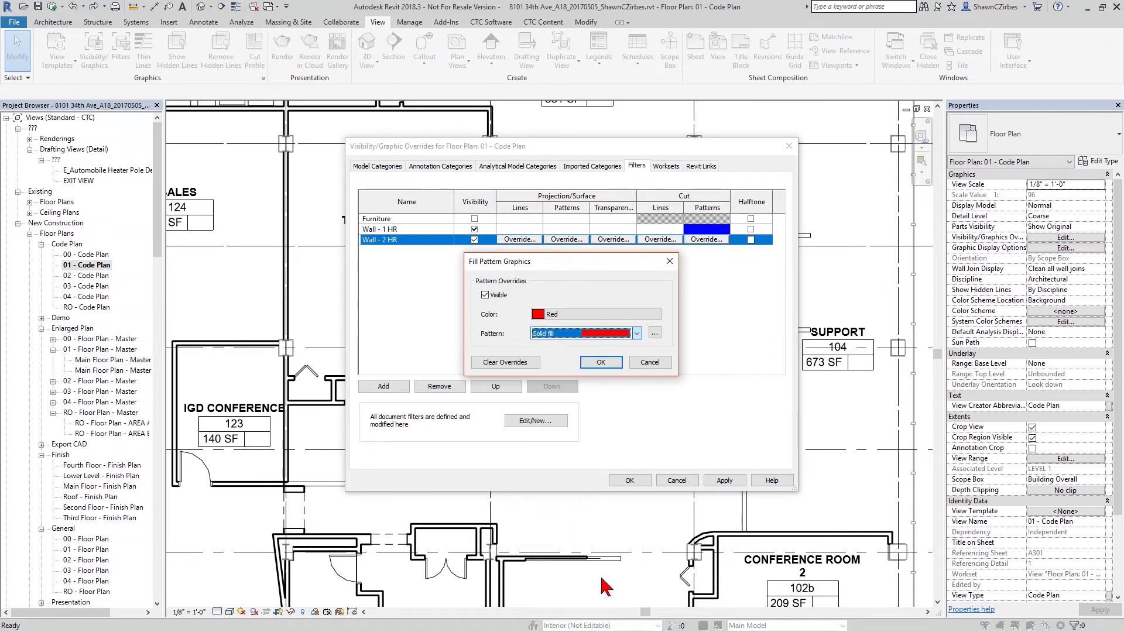
{"action": "left_click", "coordinate": [601, 362]}
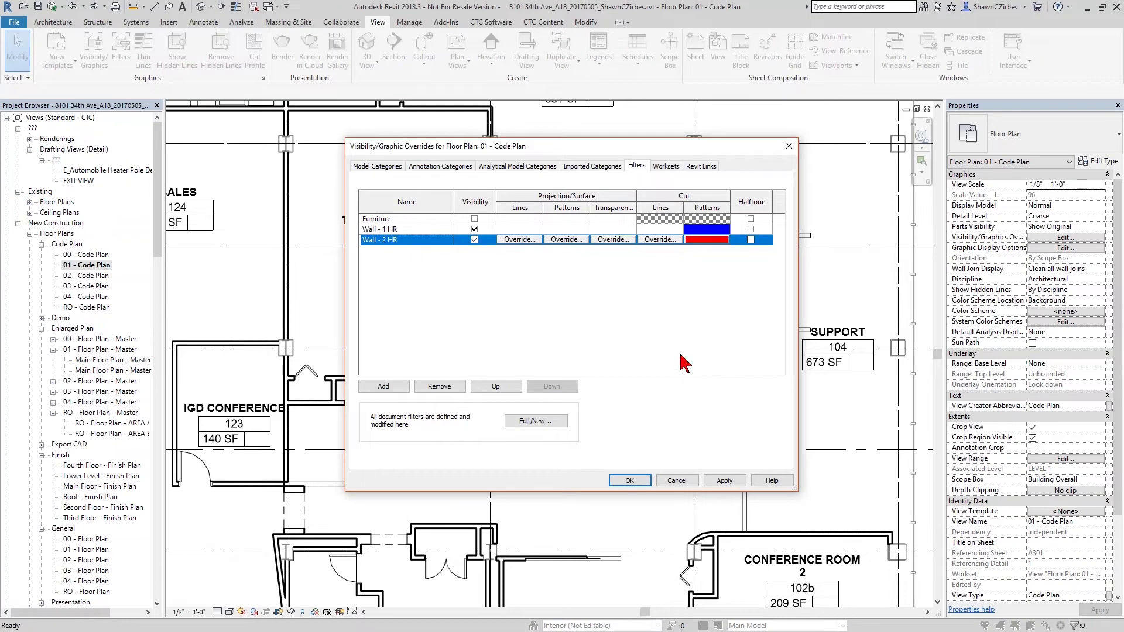
{"action": "left_click", "coordinate": [629, 481]}
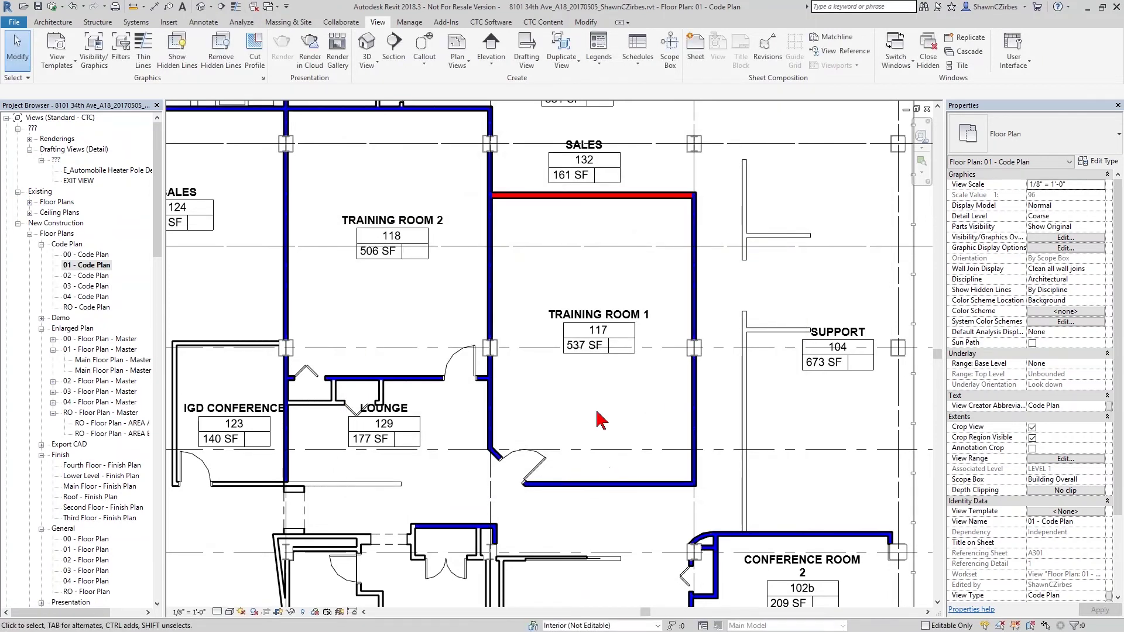
- Zoom and pan around Offices 3, 4 and 5 to inspect the blue-filled rated walls
{"action": "scroll", "coordinate": [615, 369], "scroll_direction": "down", "scroll_amount": 2}
{"action": "scroll", "coordinate": [615, 367], "scroll_direction": "down", "scroll_amount": 3}
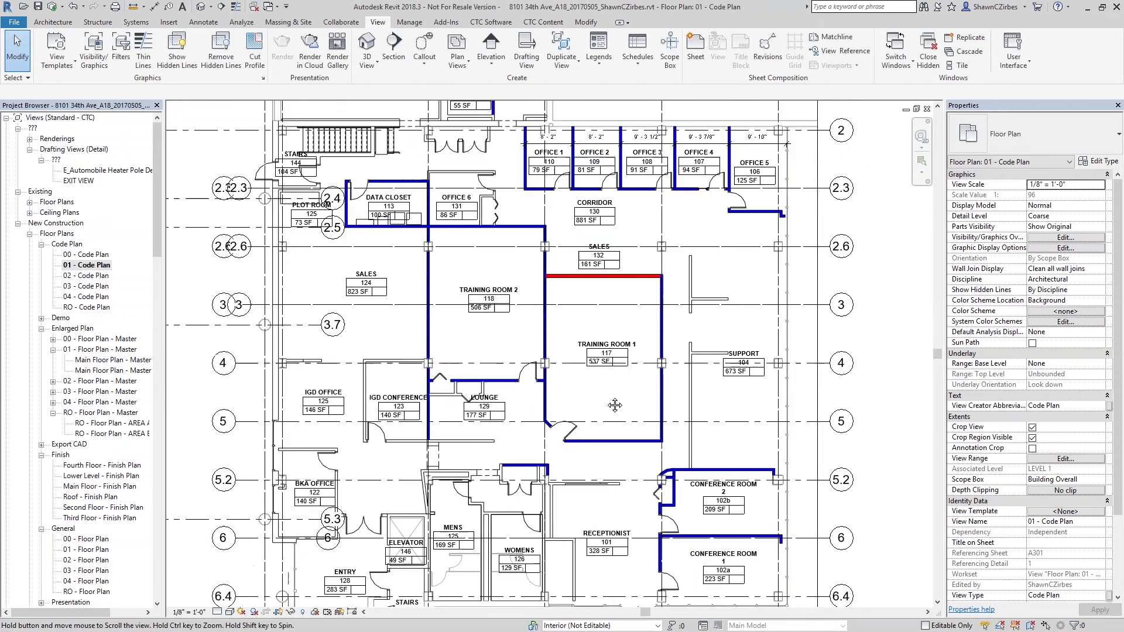
{"action": "middle_click_drag", "start_coordinate": [615, 402], "coordinate": [613, 419]}
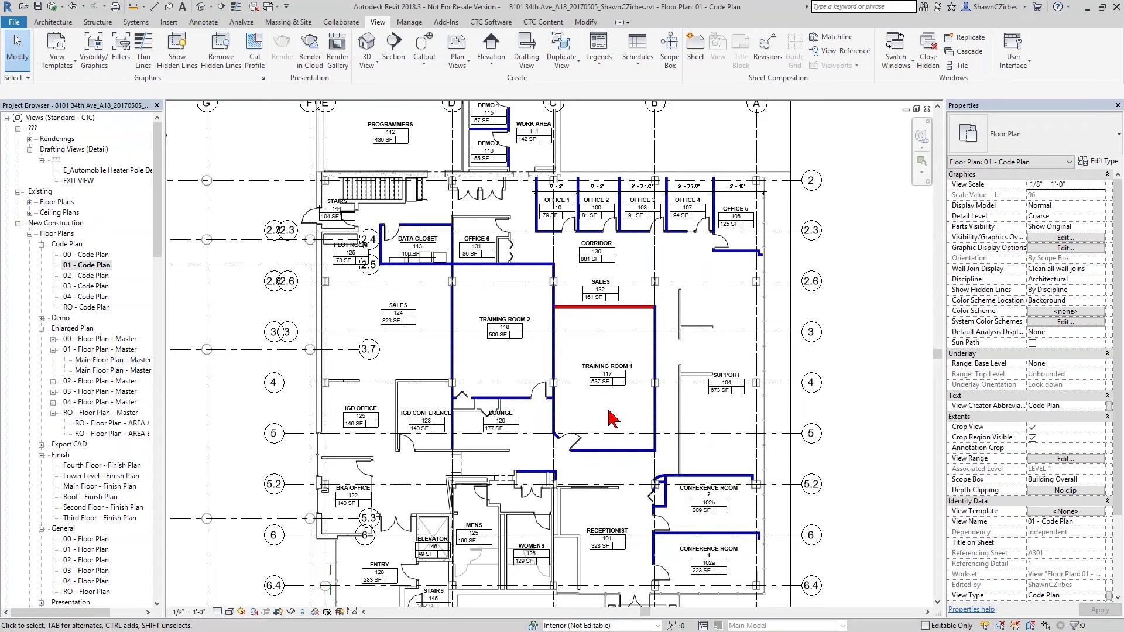
{"action": "scroll", "coordinate": [699, 229], "scroll_direction": "up", "scroll_amount": 5}
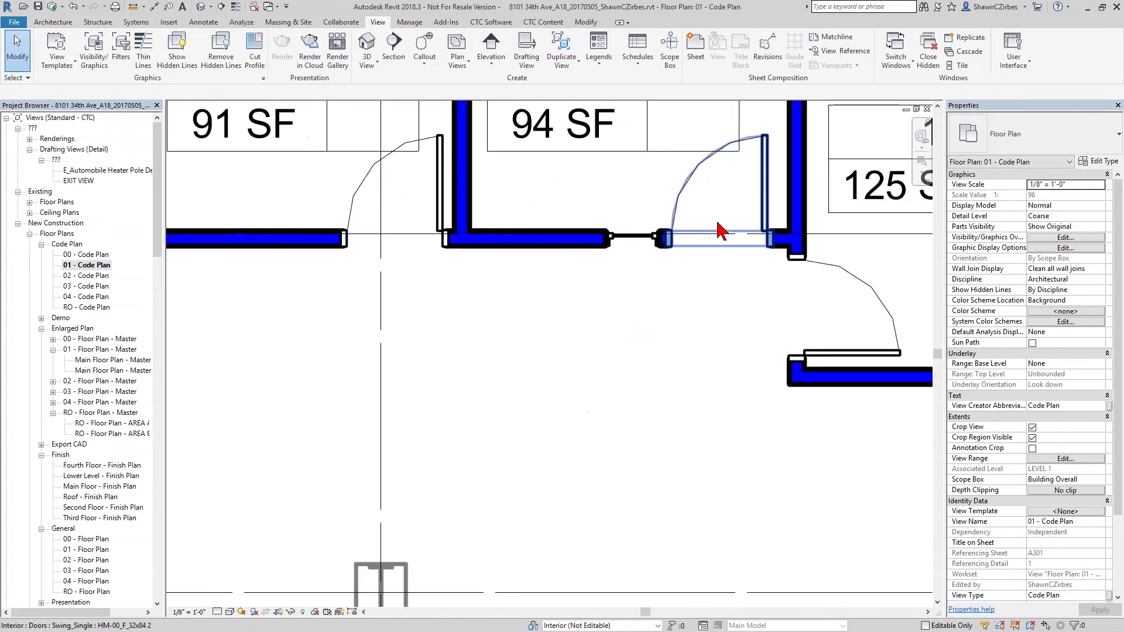
{"action": "middle_click_drag", "start_coordinate": [693, 319], "coordinate": [602, 451]}
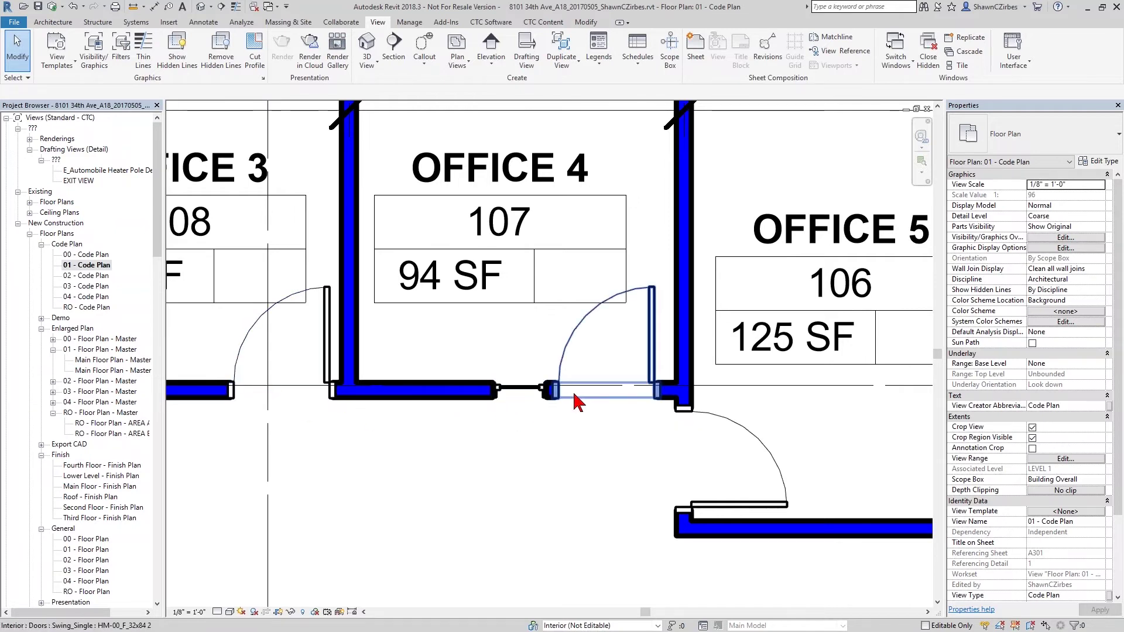
- Zoom out over the plan, then zoom in on Training Room 1's red top wall
{"action": "scroll", "coordinate": [586, 433], "scroll_direction": "down", "scroll_amount": 5}
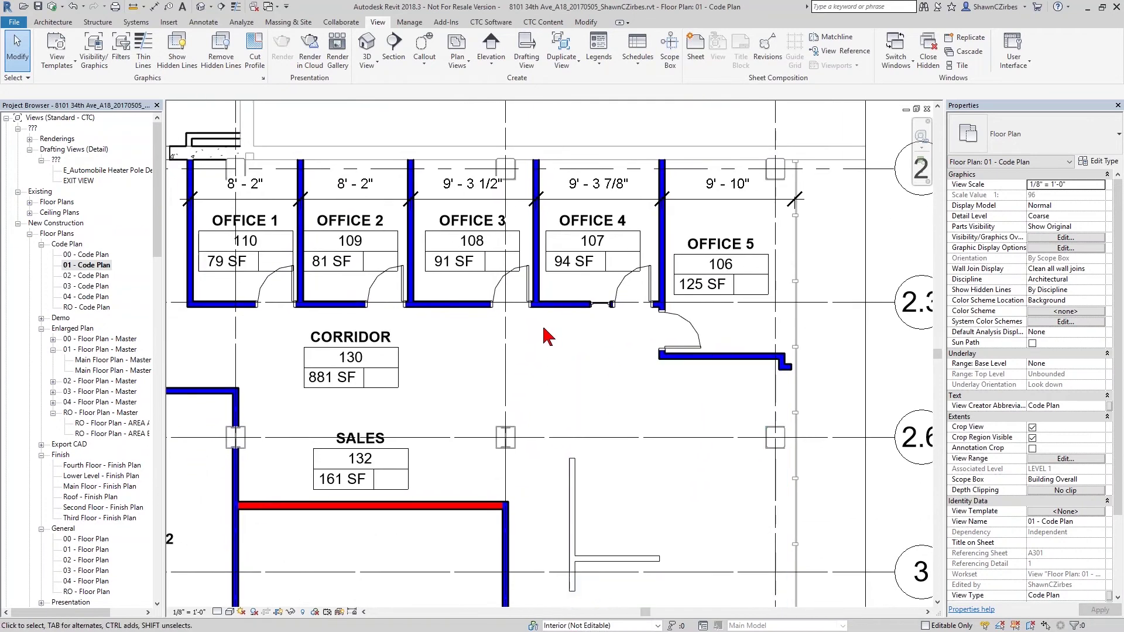
{"action": "scroll", "coordinate": [612, 422], "scroll_direction": "down", "scroll_amount": 4}
{"action": "scroll", "coordinate": [644, 392], "scroll_direction": "down", "scroll_amount": 2}
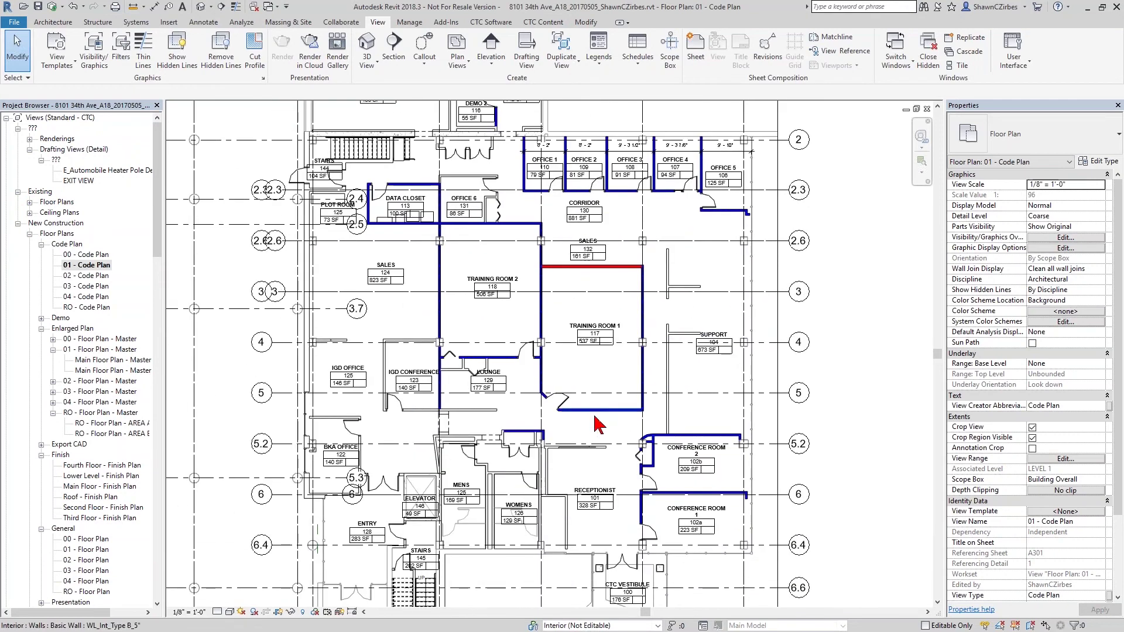
{"action": "scroll", "coordinate": [565, 427], "scroll_direction": "up", "scroll_amount": 4}
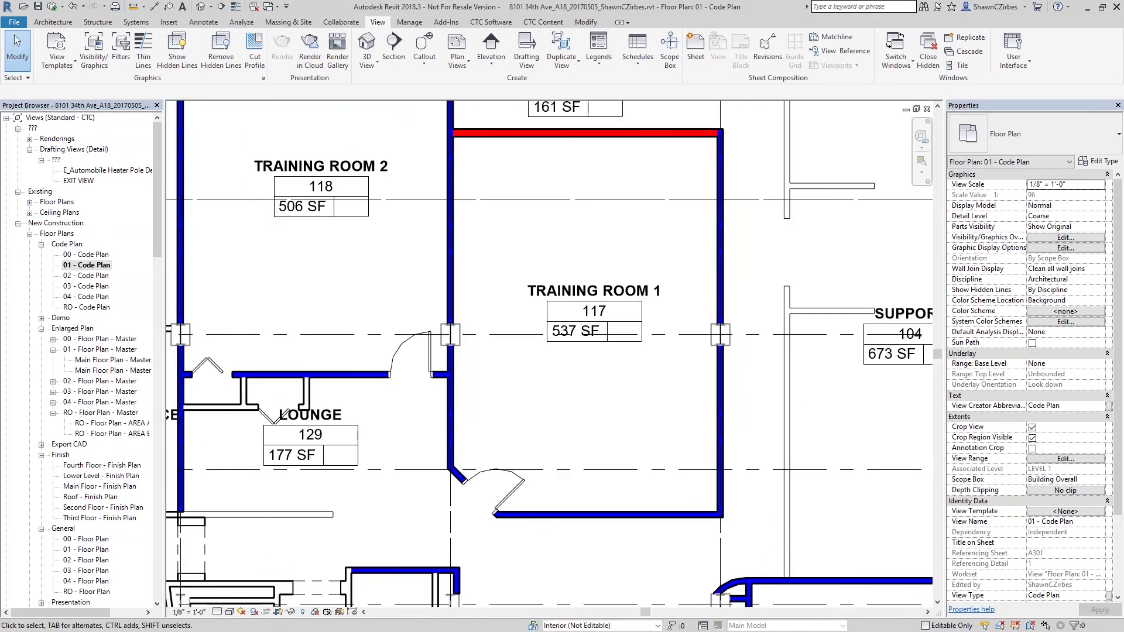
- Undo the blue and red fills so Training Room 1 and the plan show black walls
{"action": "middle_click_drag", "start_coordinate": [591, 442], "coordinate": [583, 462]}
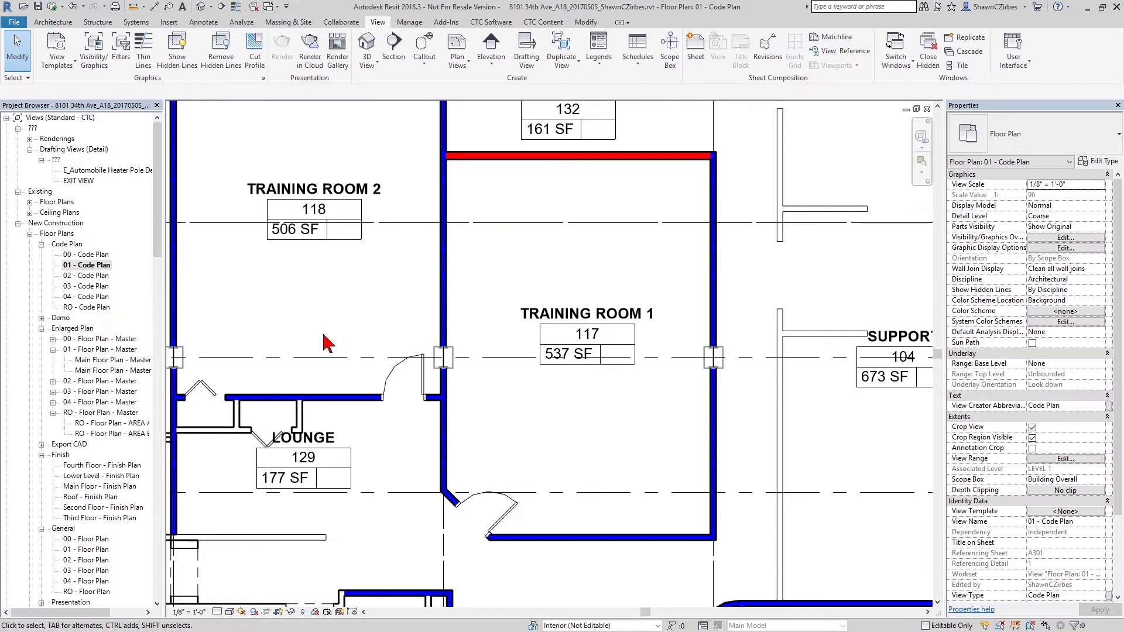
{"action": "left_click", "coordinate": [73, 6]}
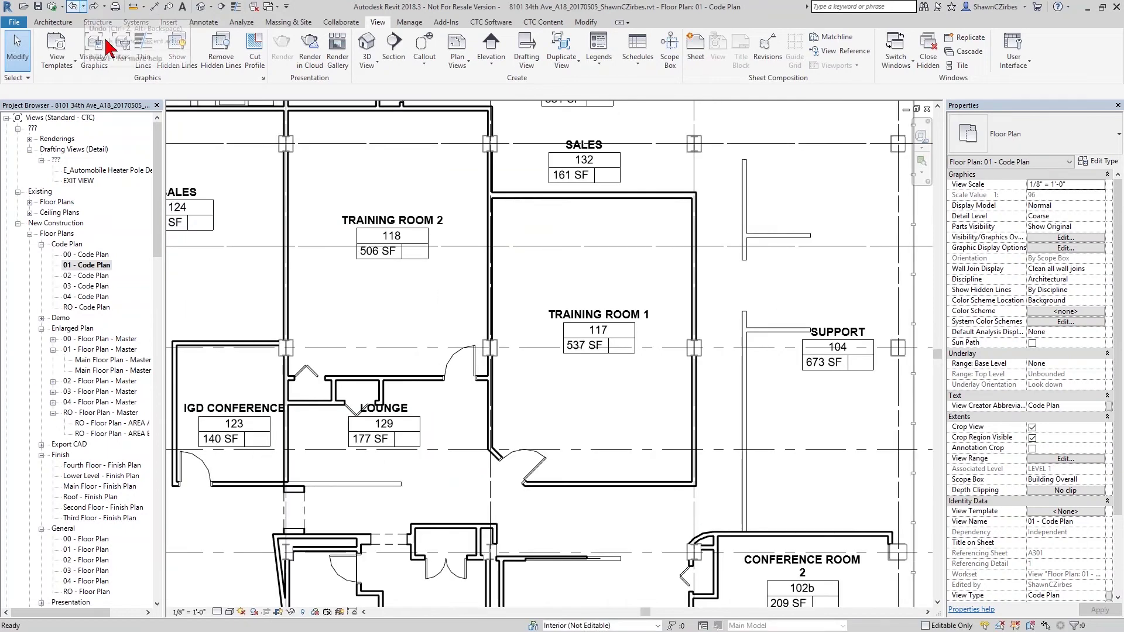
{"action": "scroll", "coordinate": [404, 316], "scroll_direction": "down", "scroll_amount": 3}
{"action": "scroll", "coordinate": [556, 343], "scroll_direction": "down", "scroll_amount": 1}
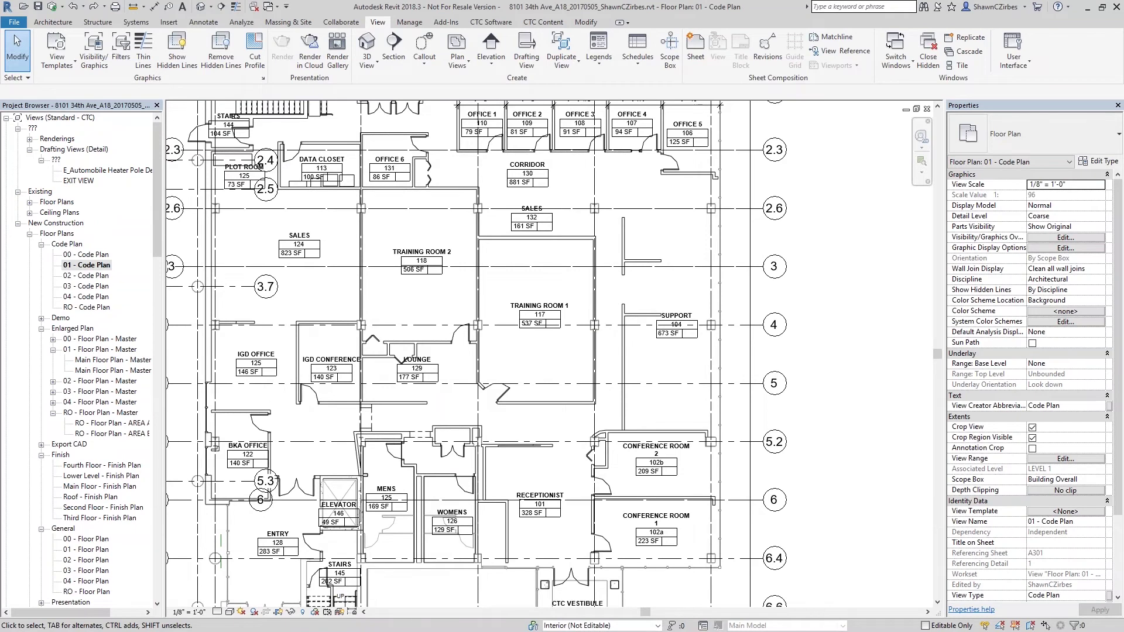
- Show the CTC Software tools, floating the CTC BIM Project Suite panel and docking it back
{"action": "left_click", "coordinate": [496, 24]}
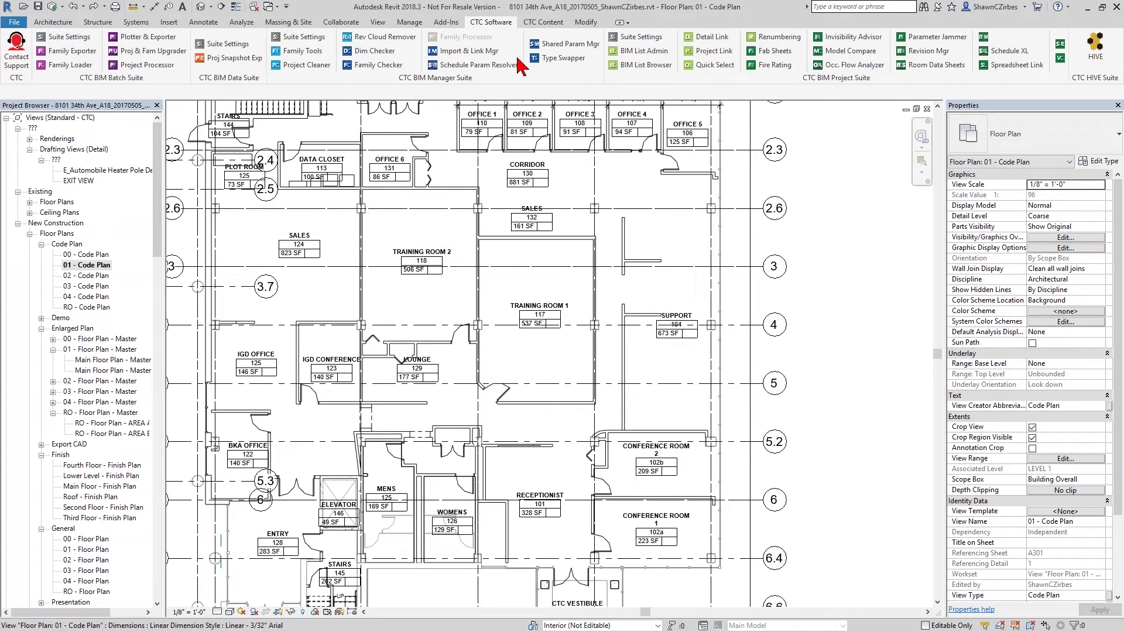
{"action": "left_click_drag", "start_coordinate": [808, 84], "coordinate": [544, 171]}
{"action": "middle_click_drag", "start_coordinate": [571, 257], "coordinate": [570, 556]}
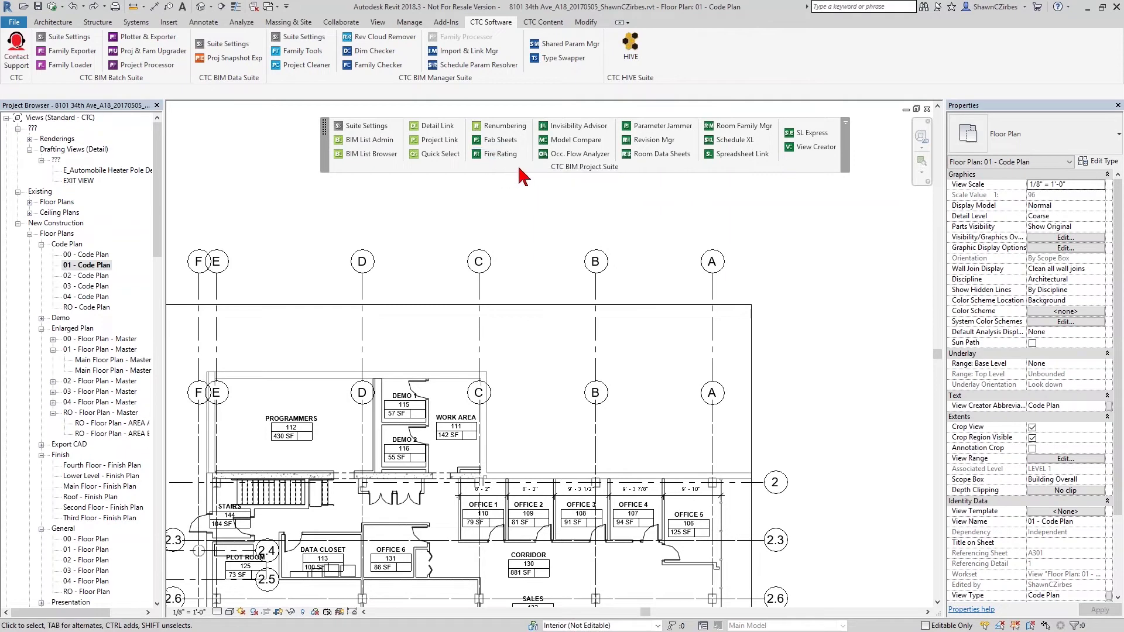
{"action": "left_click_drag", "start_coordinate": [519, 170], "coordinate": [673, 58]}
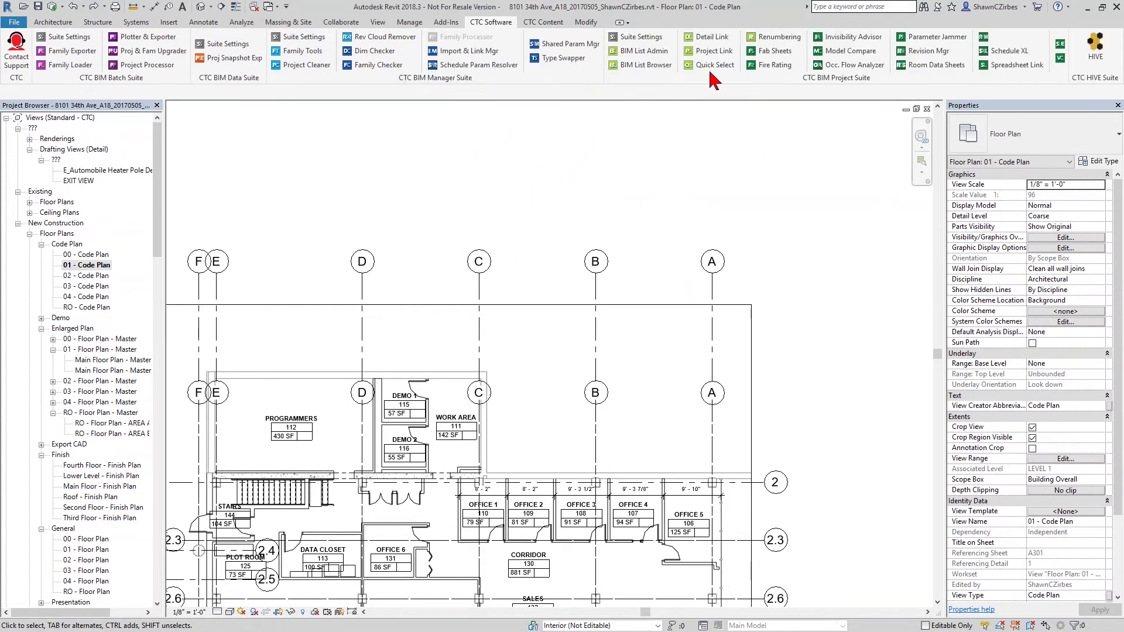
- Launch Fire Rating from the CTC BIM Project Suite panel to list wall types, counts and ratings
{"action": "left_click", "coordinate": [774, 65]}
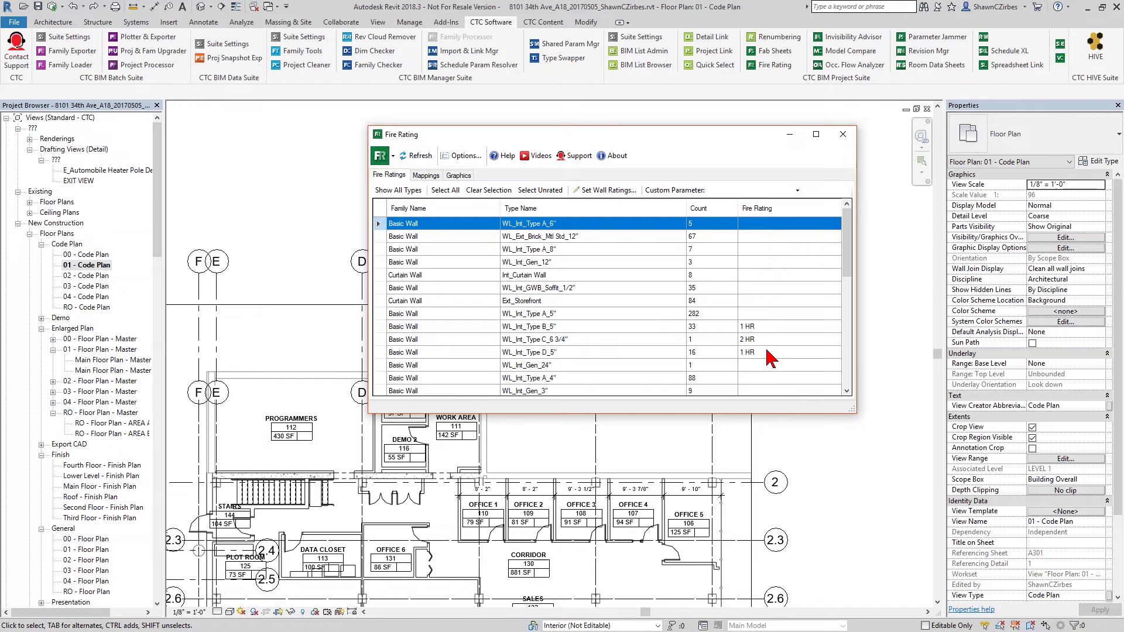
- Clear the 1 HR rating from the WL_Int_Tile_1/2" wall type so it is unrated
{"action": "left_click", "coordinate": [770, 353]}
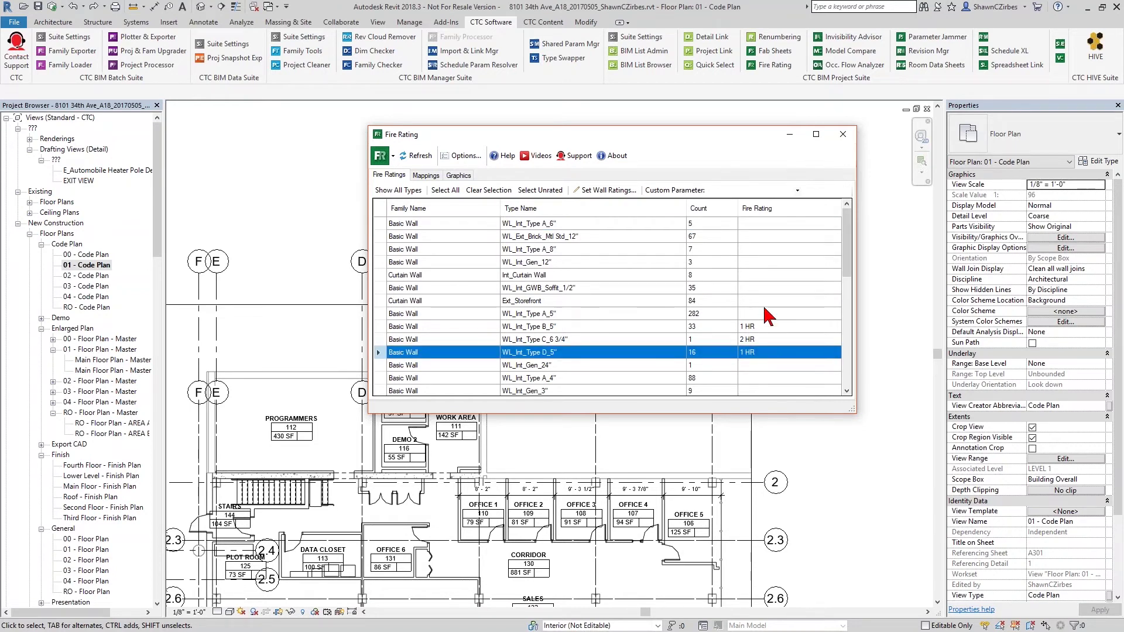
{"action": "scroll", "coordinate": [764, 308], "scroll_direction": "down", "scroll_amount": 8}
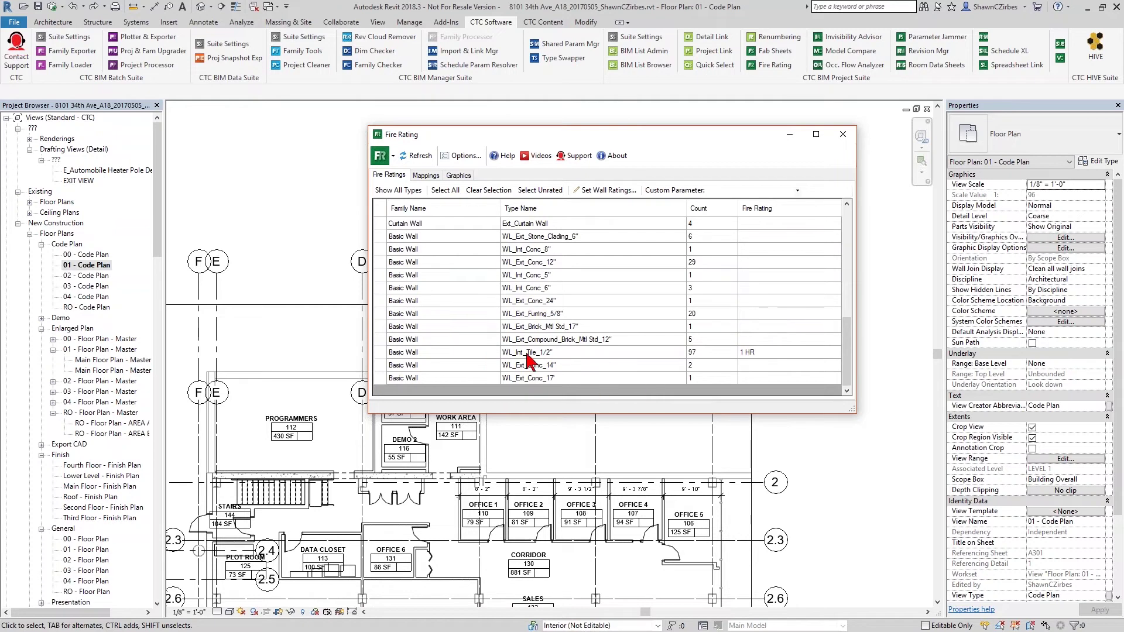
{"action": "left_click", "coordinate": [466, 353]}
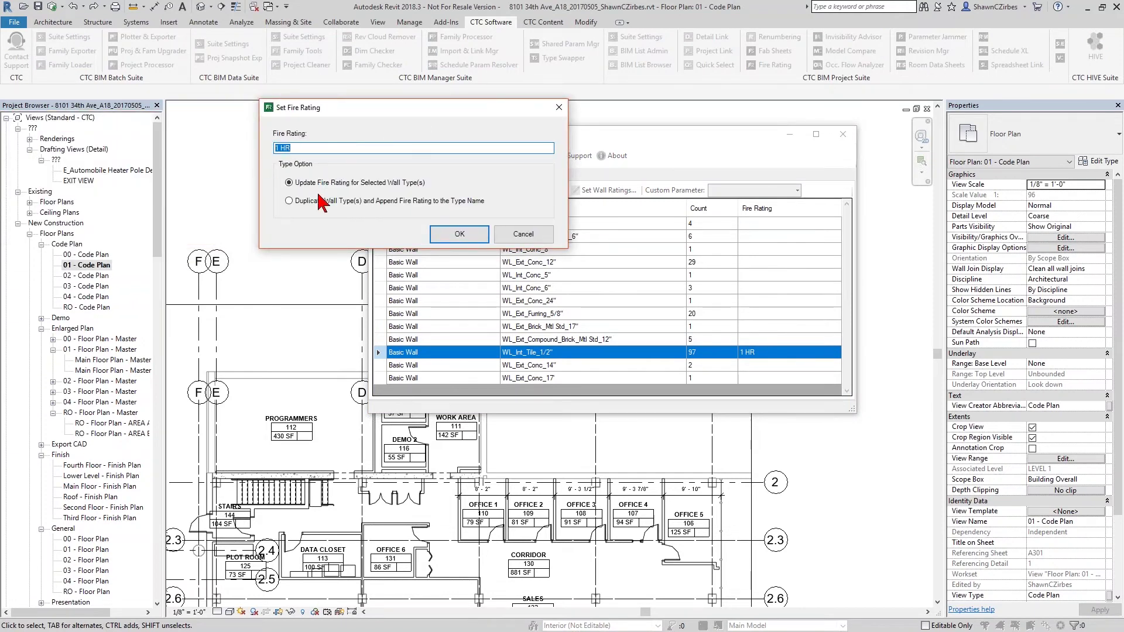
{"action": "key", "text": "BackSpace"}
{"action": "left_click", "coordinate": [461, 235]}
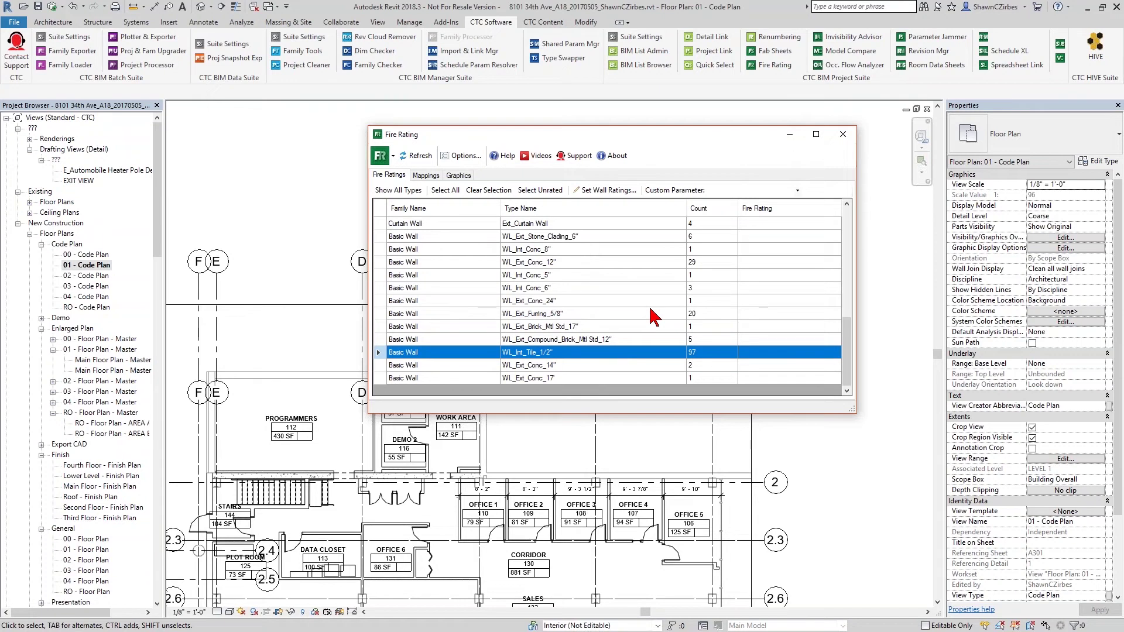
- Review the Mappings tab's 1 HR and 2 HR rows linking to LS - 1hr and LS - 2hr Rated
{"action": "left_click", "coordinate": [434, 179]}
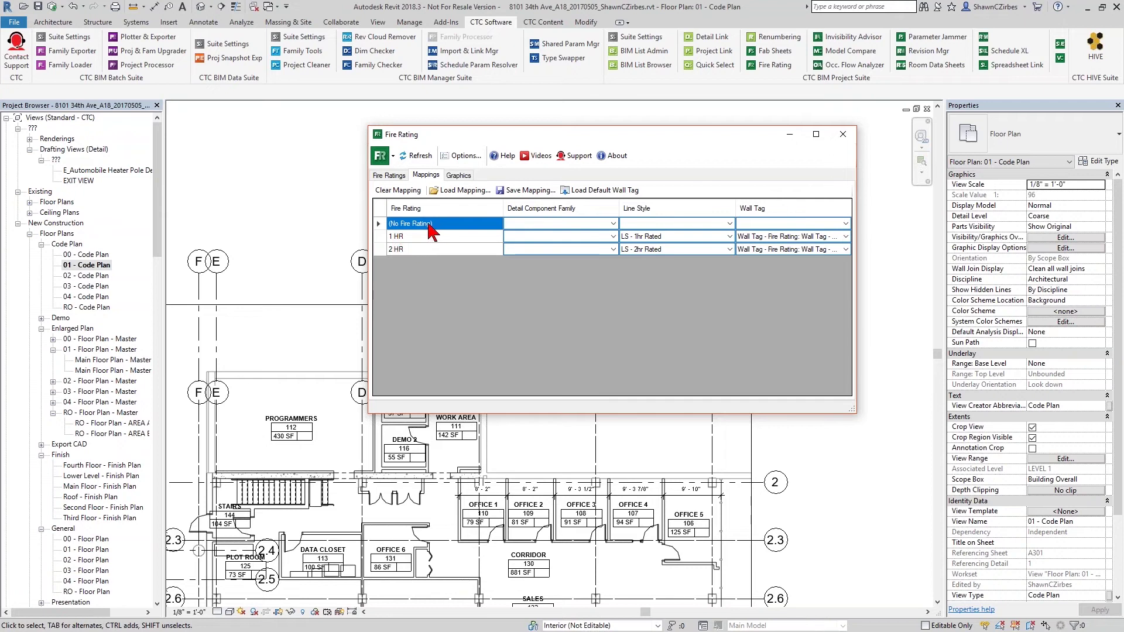
{"action": "left_click", "coordinate": [401, 240]}
{"action": "left_click", "coordinate": [412, 249]}
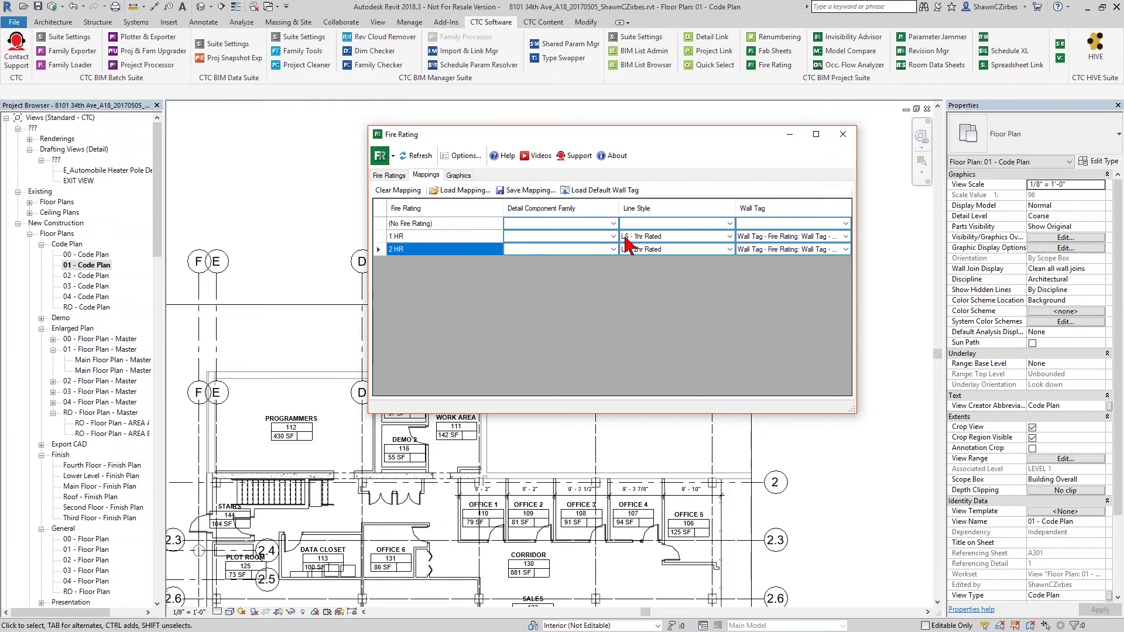
- Begin editing the 1 HR mapping's line style setting
{"action": "left_click", "coordinate": [672, 237]}
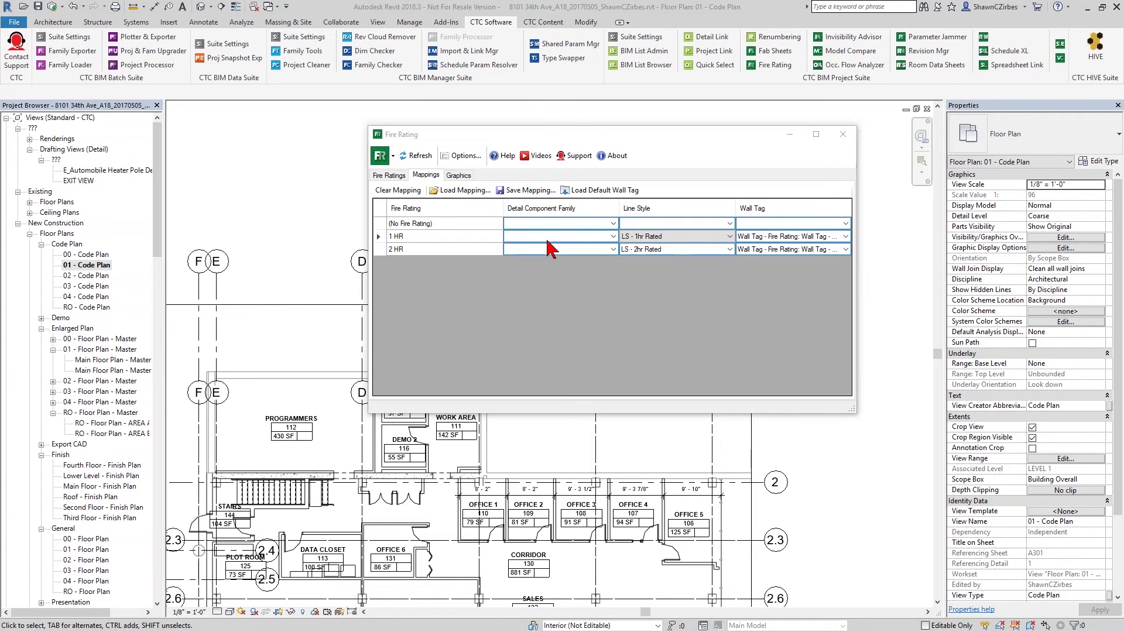
- Show the Graphics wall tag settings and start editing the 10 ft tag spacing value
{"action": "left_click", "coordinate": [458, 176]}
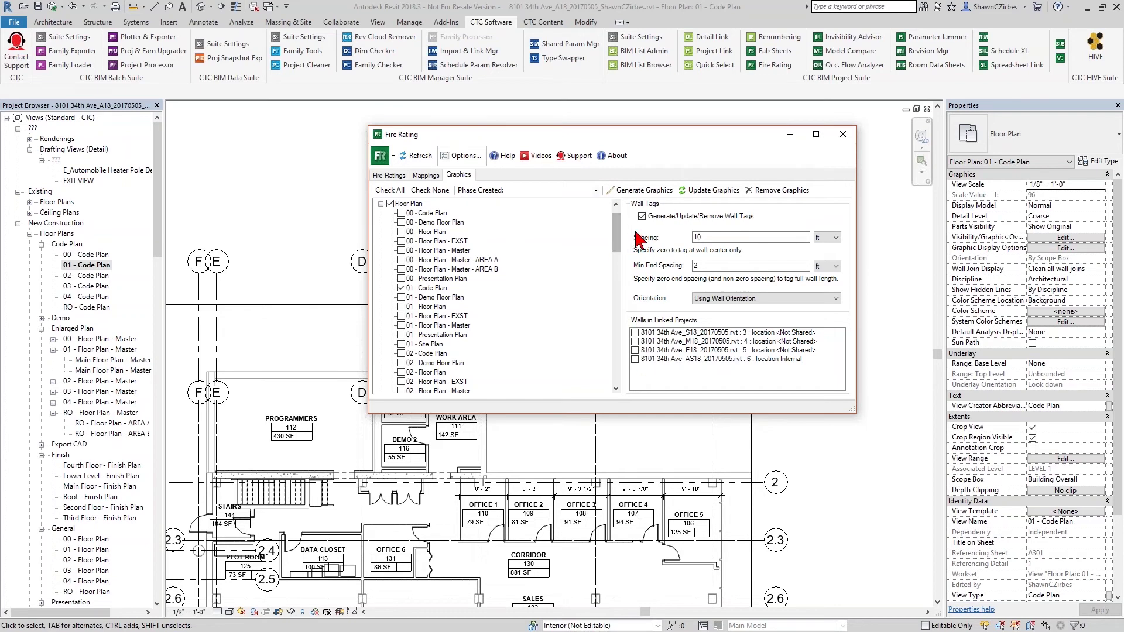
{"action": "left_click", "coordinate": [703, 237]}
- Set wall tag spacing to 10 ft, minimum end spacing to 2 ft, and orientation to Using Wall Orientation
{"action": "double_click", "coordinate": [703, 237]}
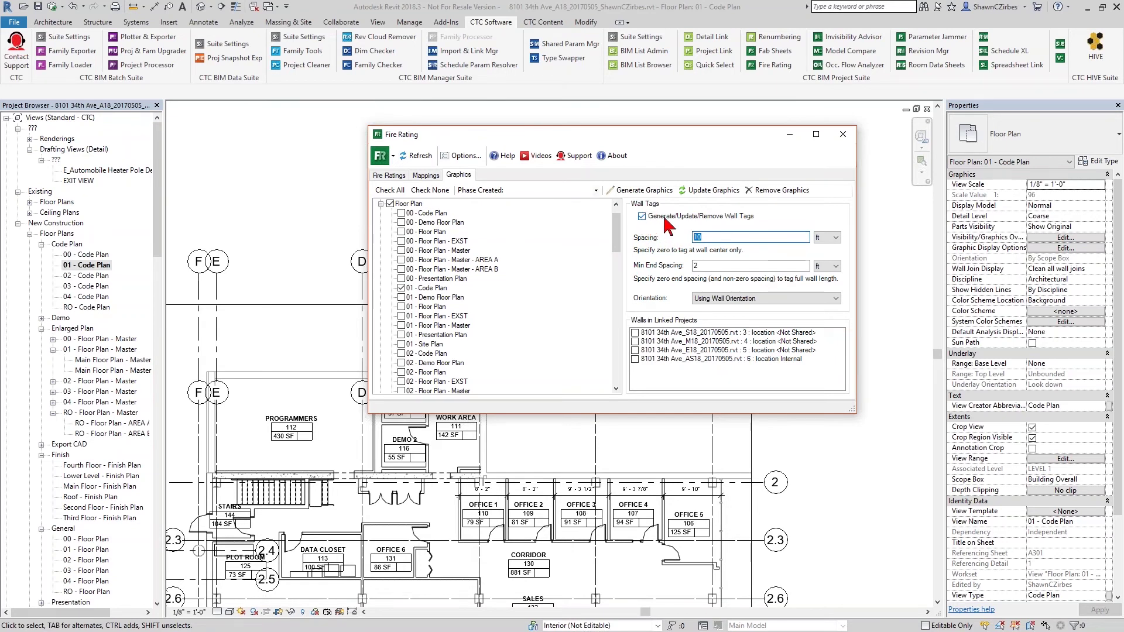
{"action": "left_click", "coordinate": [642, 216]}
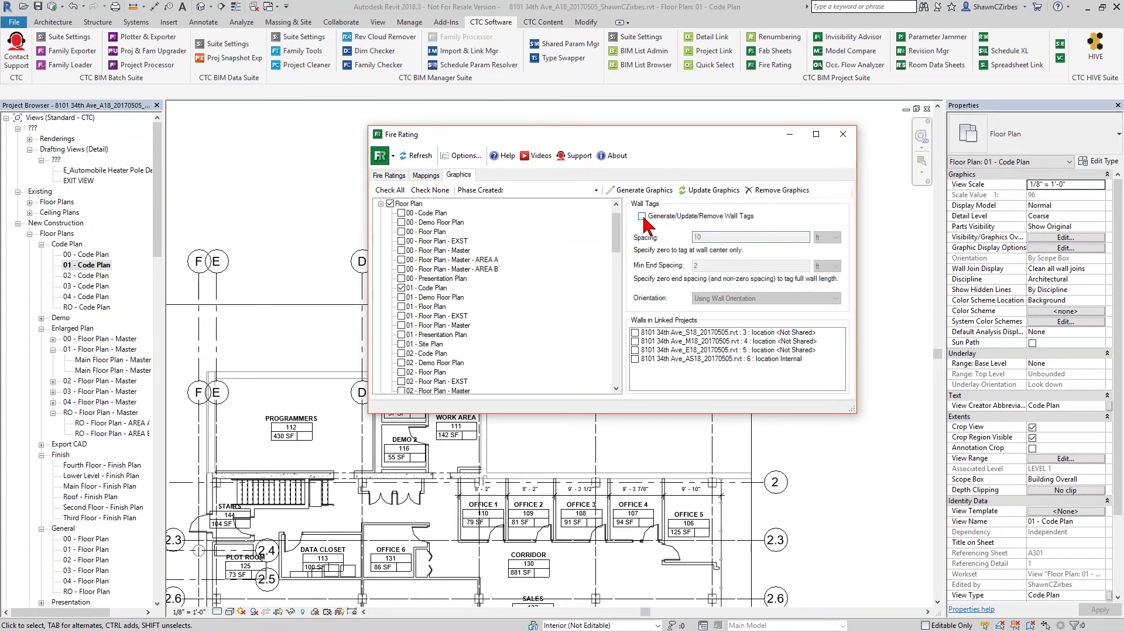
{"action": "left_click", "coordinate": [643, 216]}
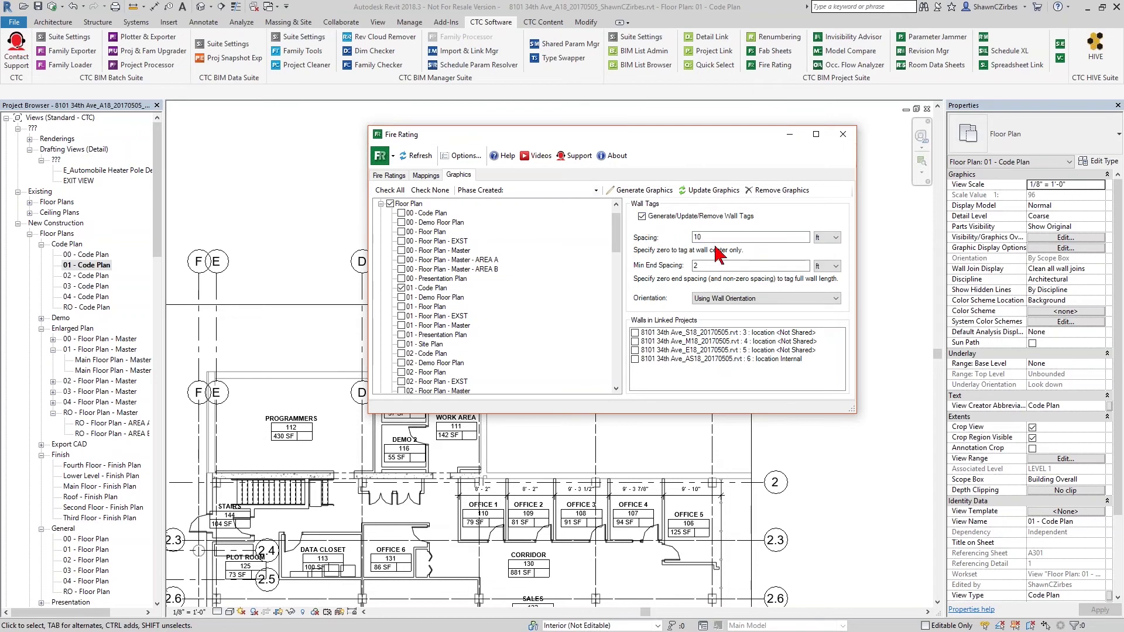
{"action": "left_click_drag", "start_coordinate": [712, 237], "coordinate": [690, 236]}
{"action": "left_click", "coordinate": [827, 238]}
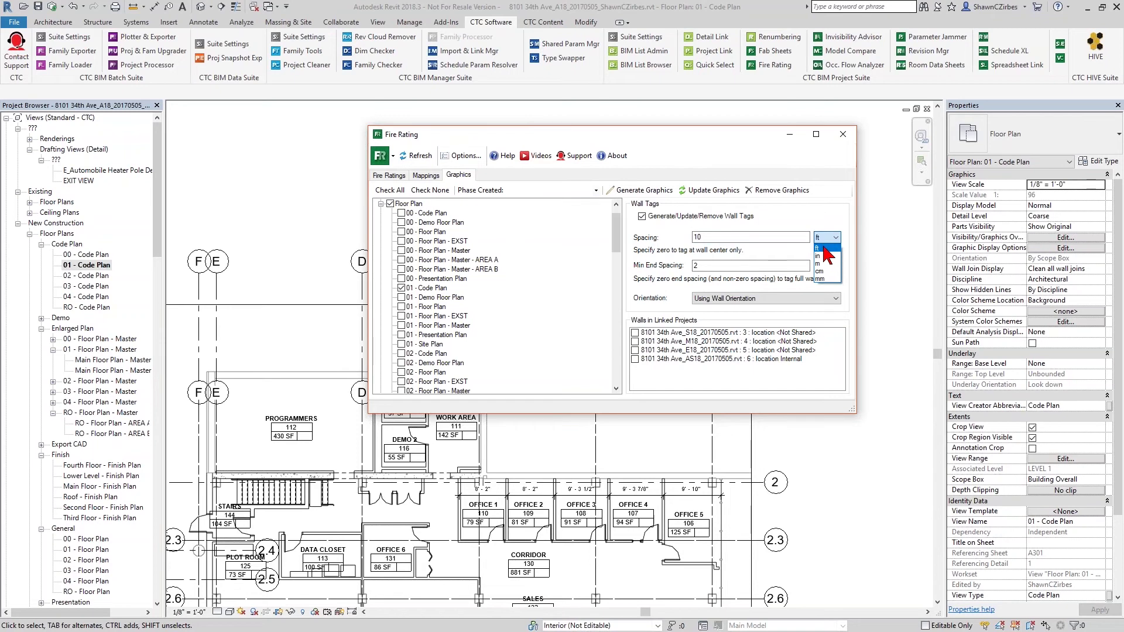
{"action": "left_click", "coordinate": [823, 248]}
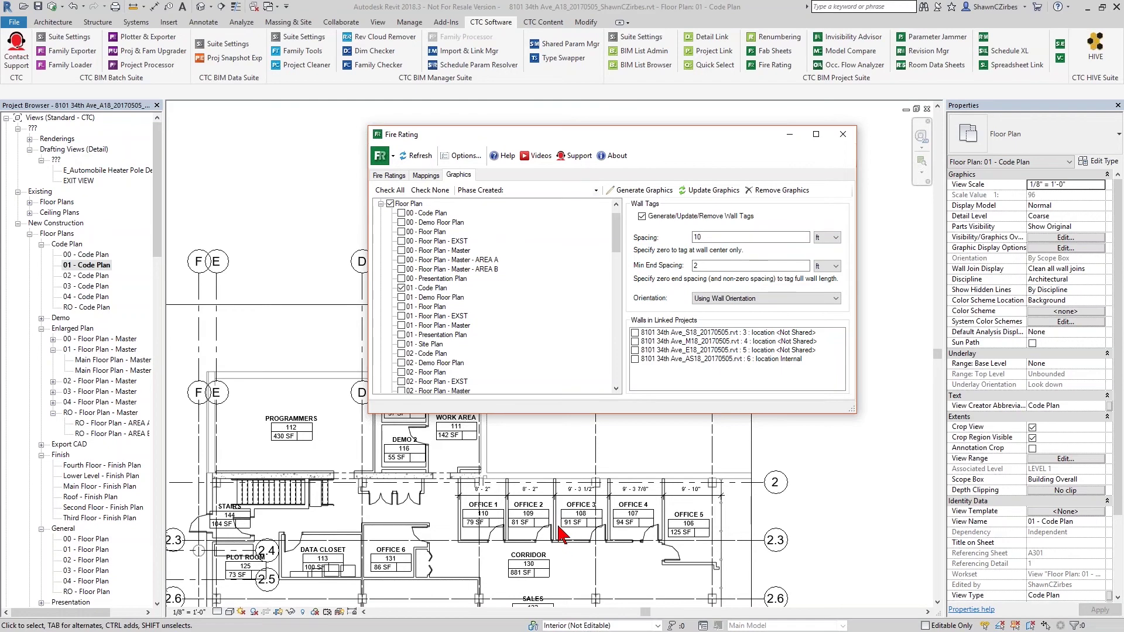
{"action": "double_click", "coordinate": [697, 266]}
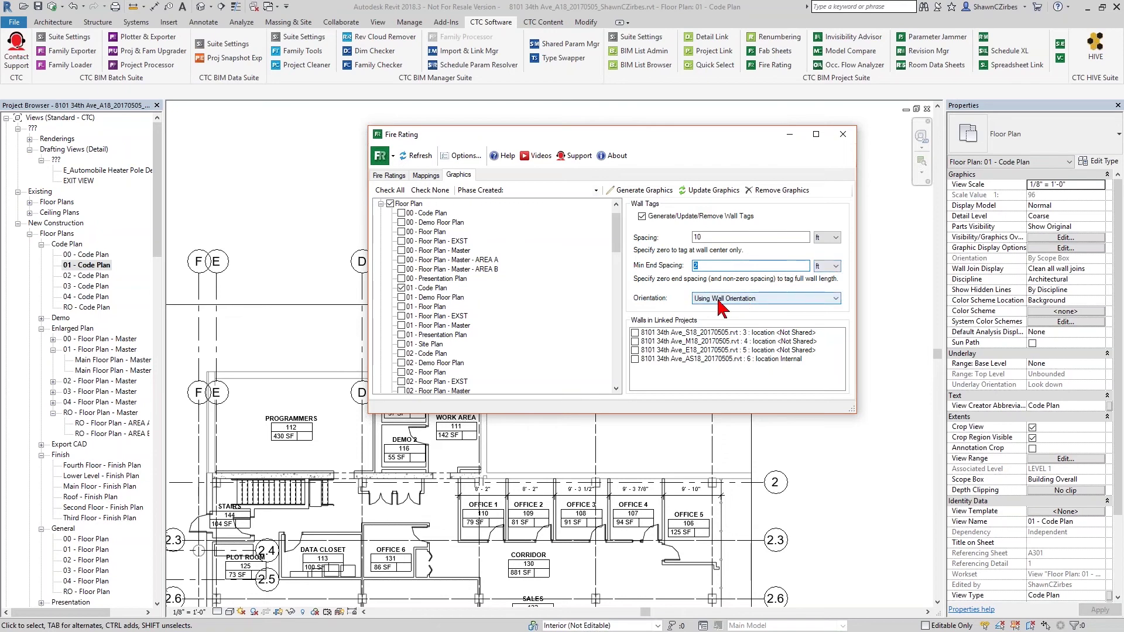
{"action": "left_click", "coordinate": [753, 298]}
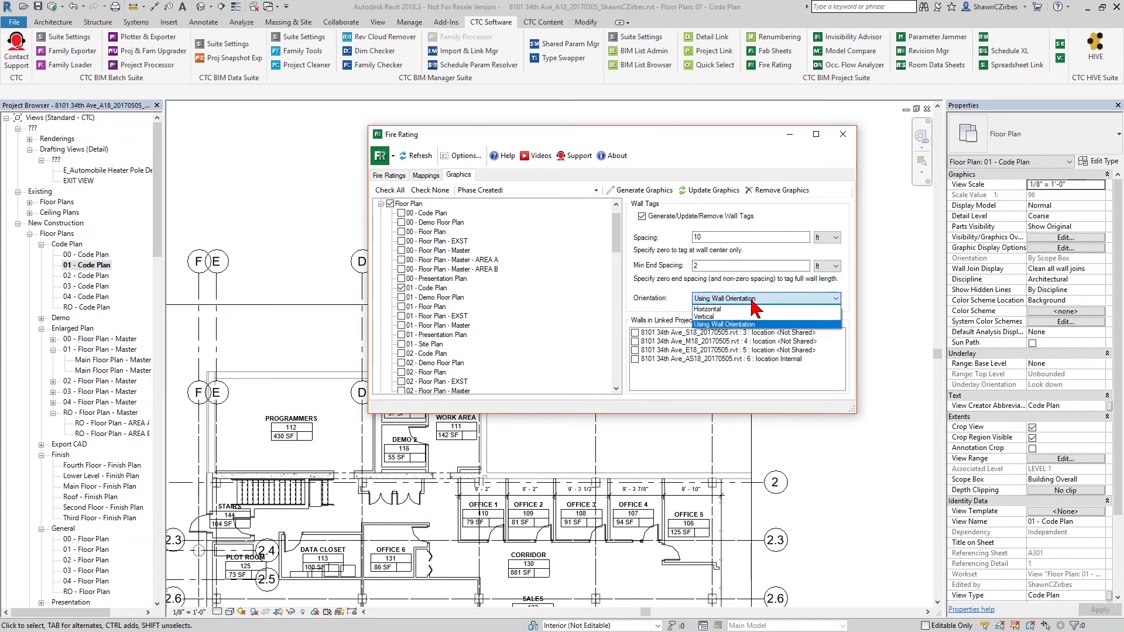
{"action": "left_click", "coordinate": [726, 326]}
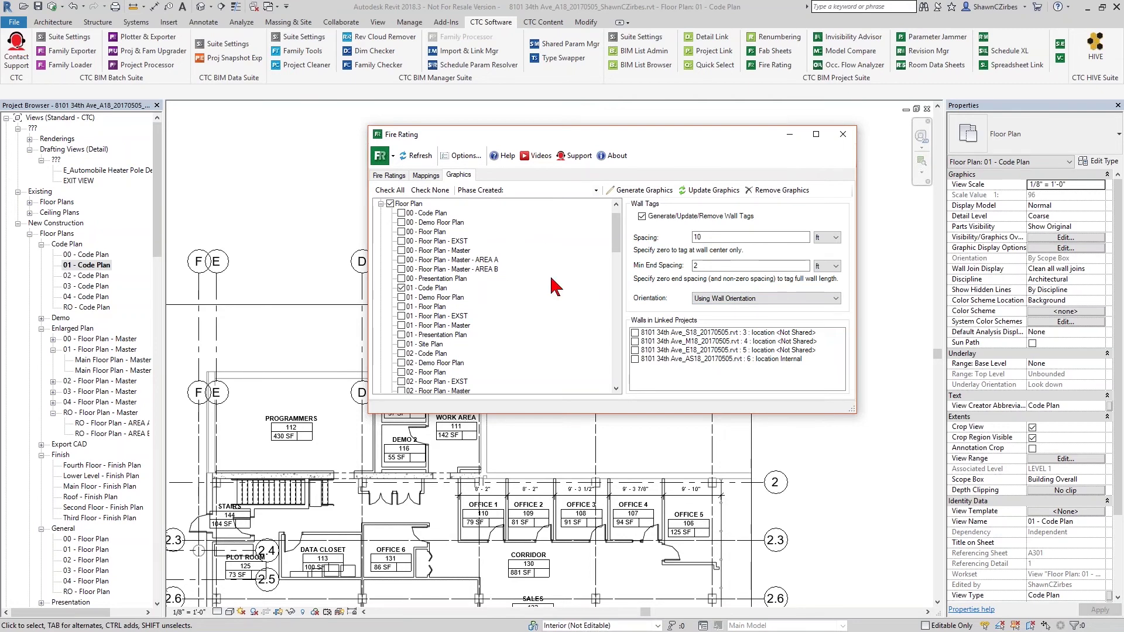
- Reposition the Fire Rating dialog and try the New Construction phase in Phase Created
{"action": "left_click_drag", "start_coordinate": [629, 137], "coordinate": [612, 98]}
{"action": "scroll", "coordinate": [515, 486], "scroll_direction": "down", "scroll_amount": 2}
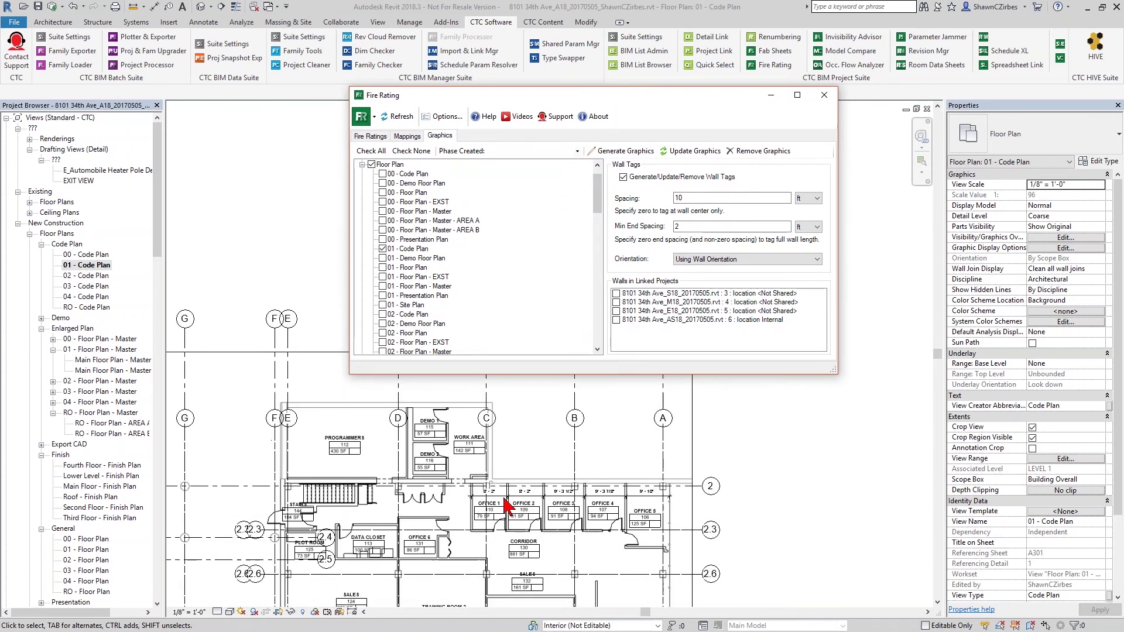
{"action": "middle_click_drag", "start_coordinate": [510, 512], "coordinate": [534, 389]}
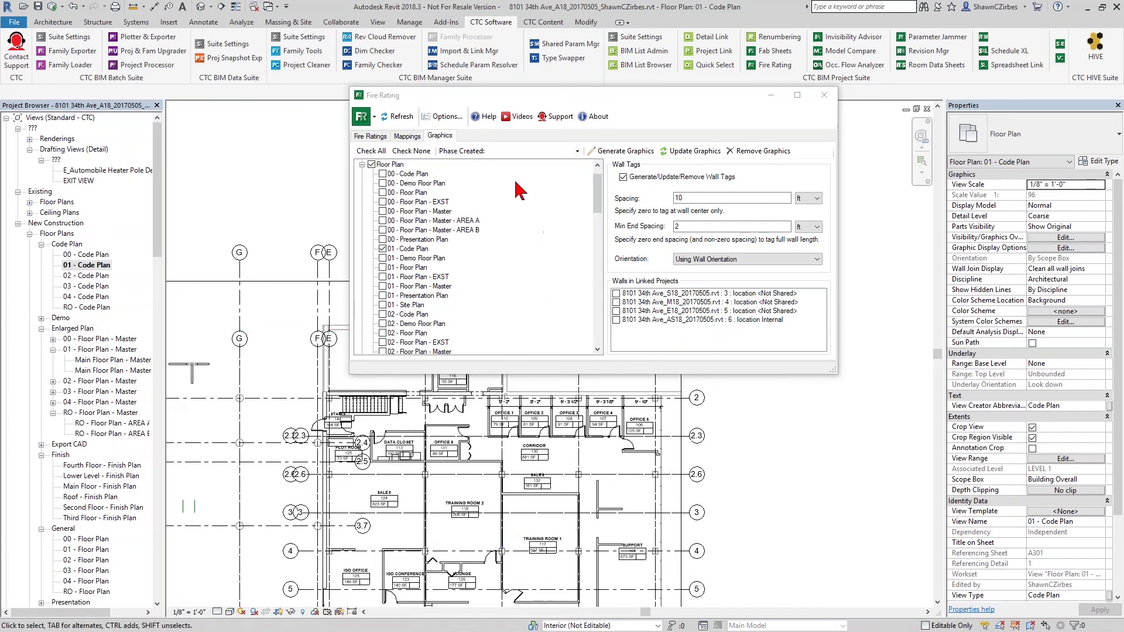
{"action": "left_click", "coordinate": [577, 151]}
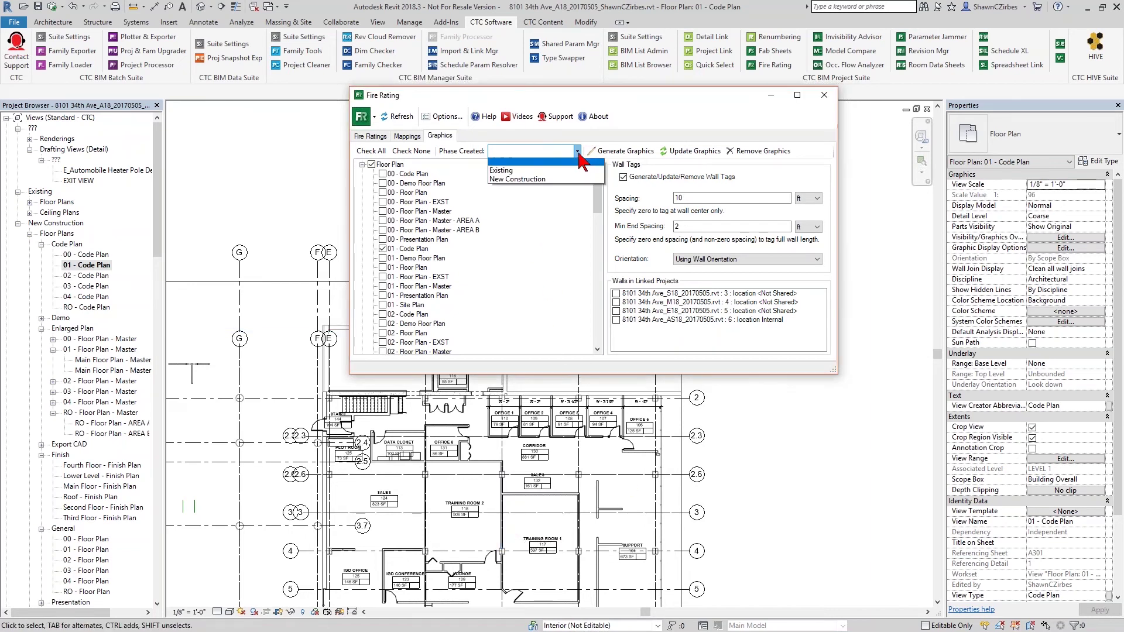
{"action": "left_click", "coordinate": [557, 180]}
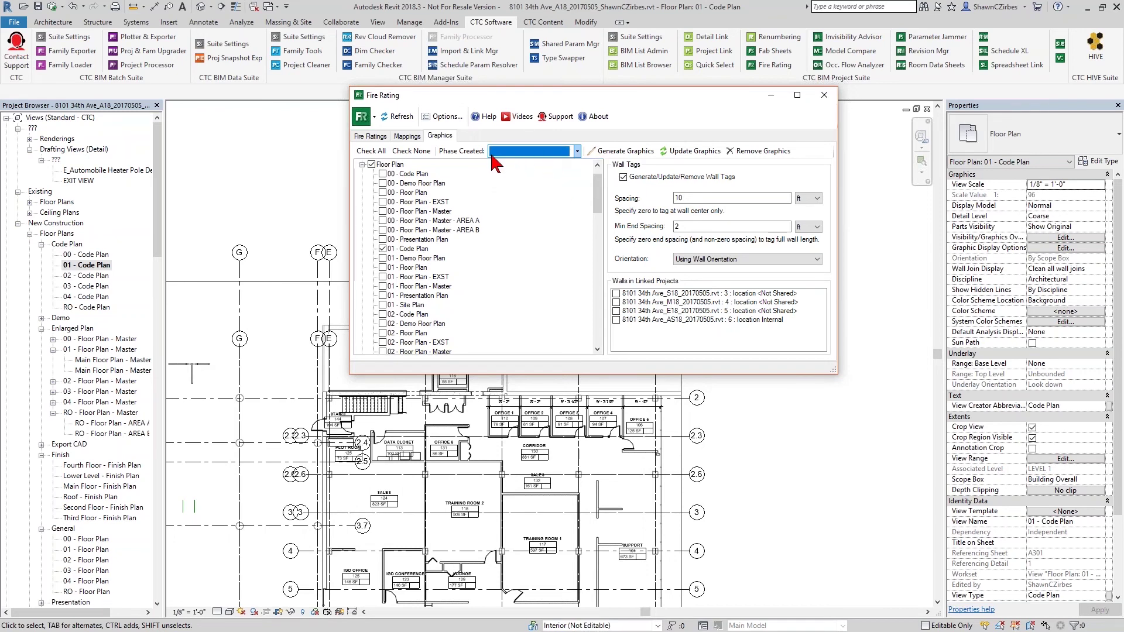
- Leave the phase filter empty, generate the fire-rating graphics and tags, and close the tool
{"action": "left_click", "coordinate": [555, 159]}
{"action": "left_click", "coordinate": [556, 159]}
{"action": "left_click", "coordinate": [556, 159]}
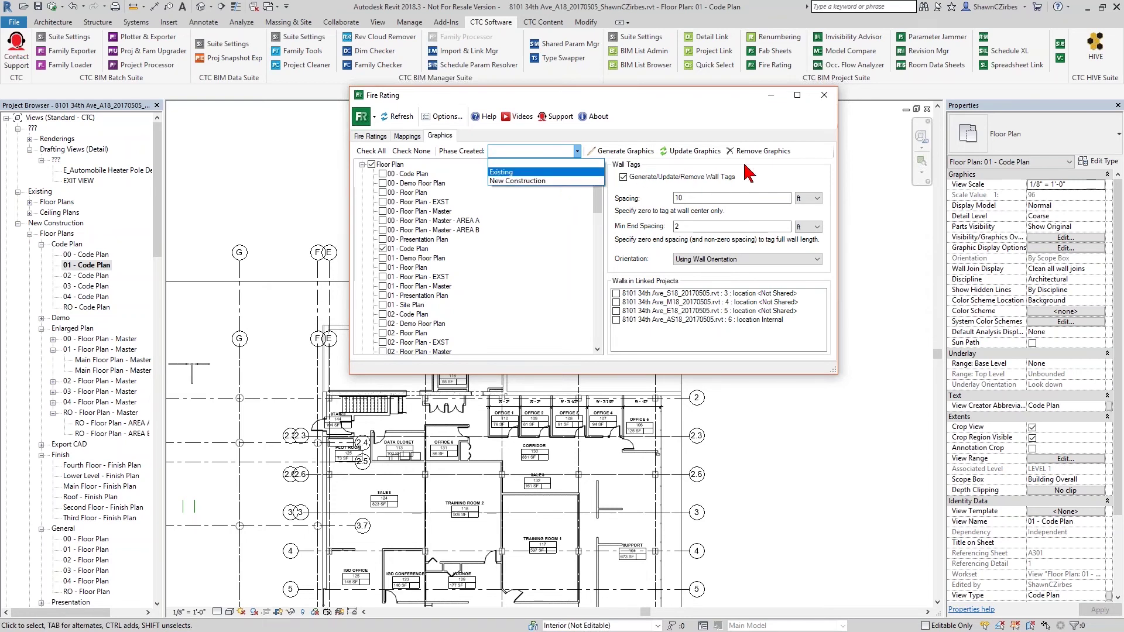
{"action": "left_click", "coordinate": [764, 166]}
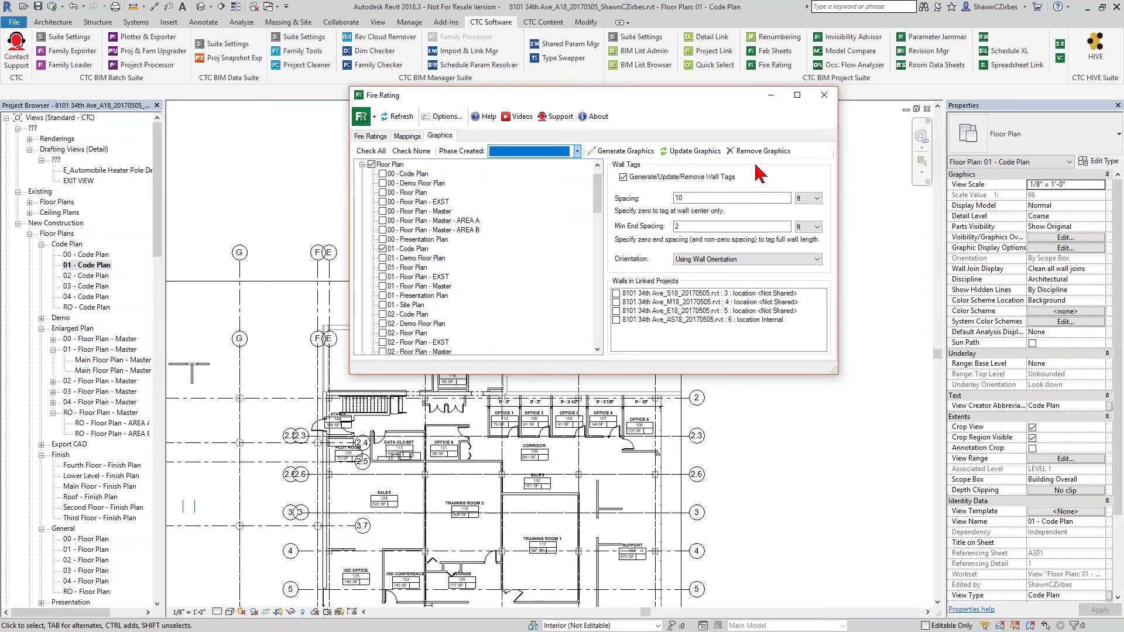
{"action": "left_click", "coordinate": [637, 153]}
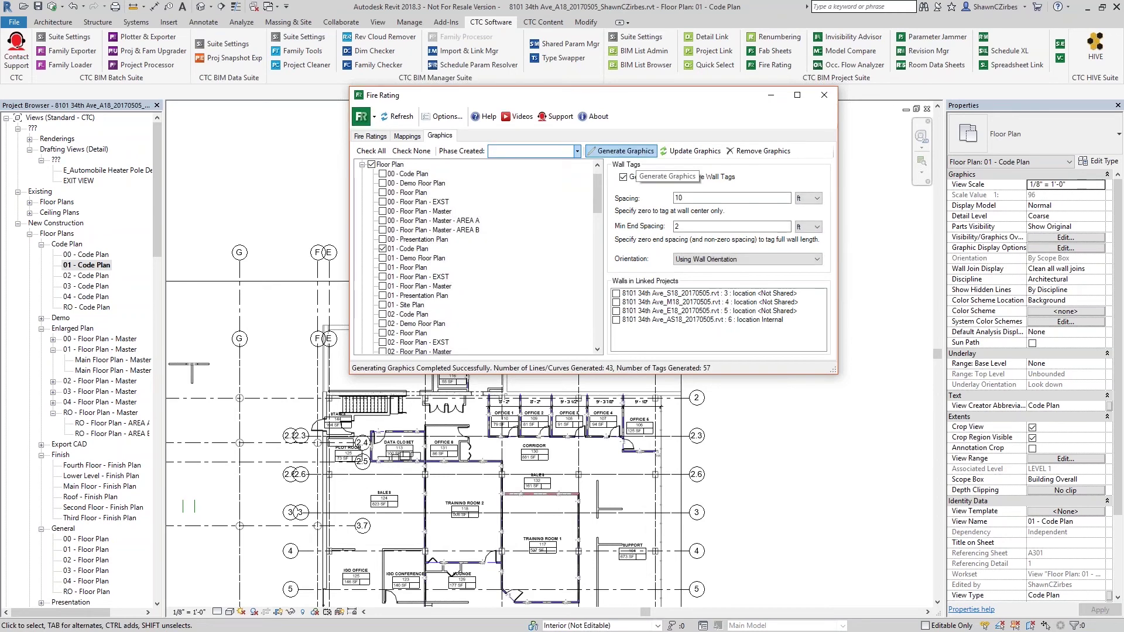
{"action": "left_click", "coordinate": [825, 96]}
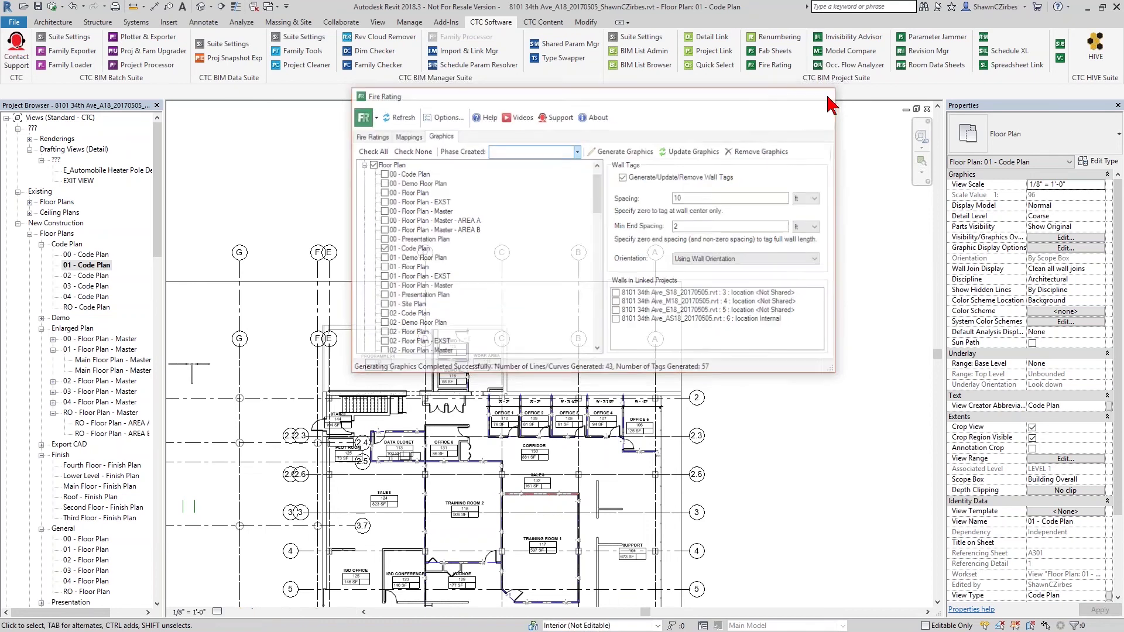
{"action": "scroll", "coordinate": [576, 556], "scroll_direction": "up", "scroll_amount": 1}
{"action": "scroll", "coordinate": [577, 556], "scroll_direction": "up", "scroll_amount": 5}
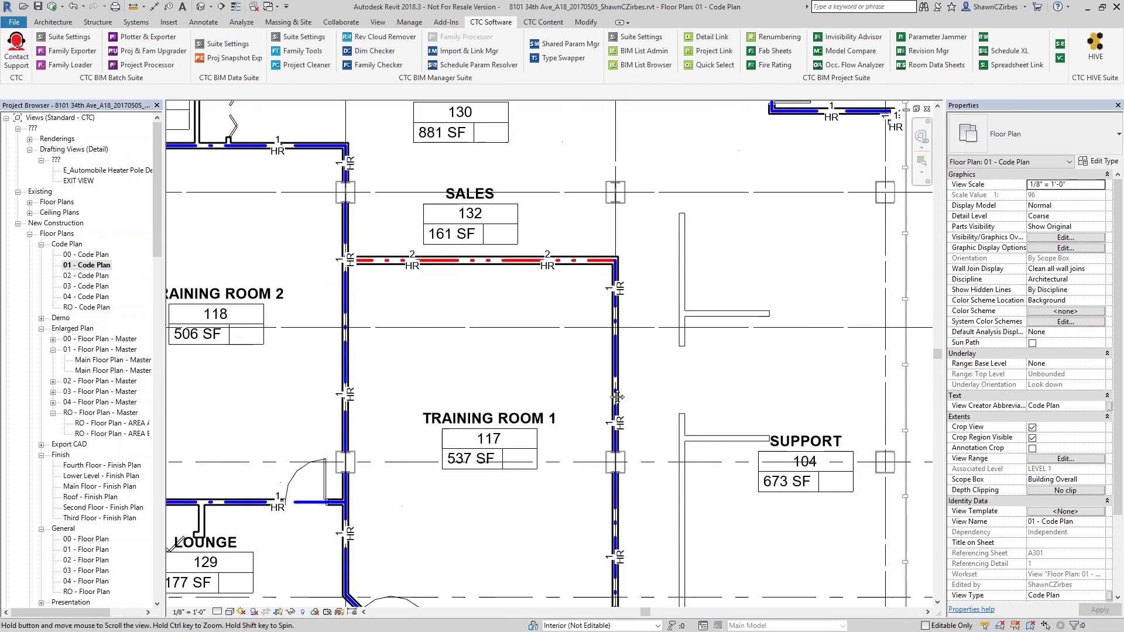
{"action": "middle_click_drag", "start_coordinate": [643, 346], "coordinate": [659, 359]}
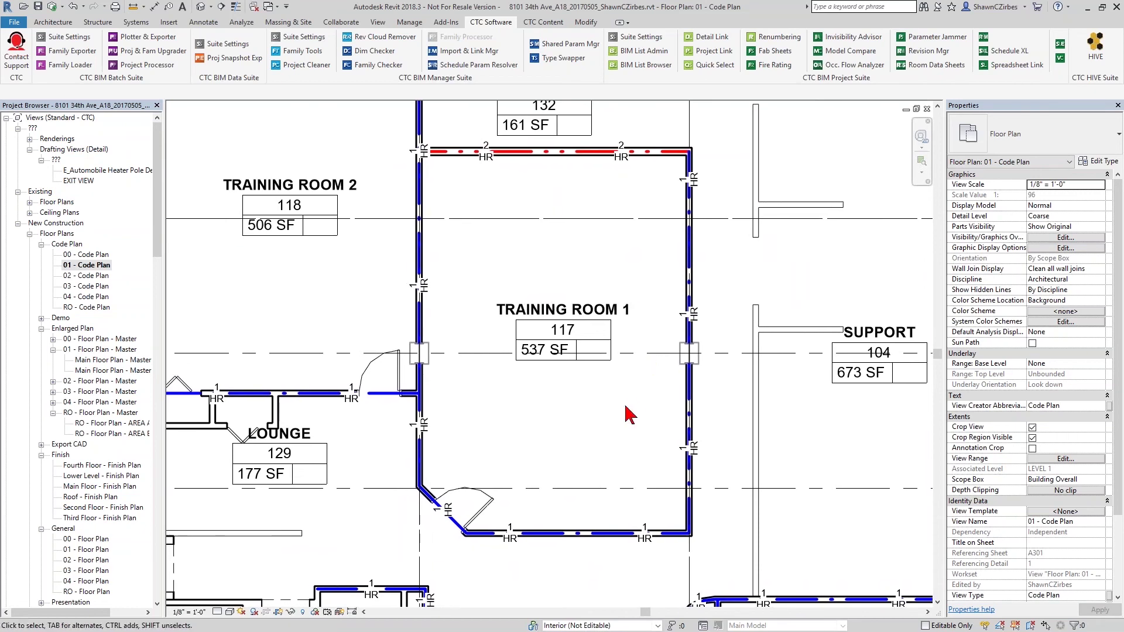
{"action": "scroll", "coordinate": [632, 418], "scroll_direction": "down", "scroll_amount": 2}
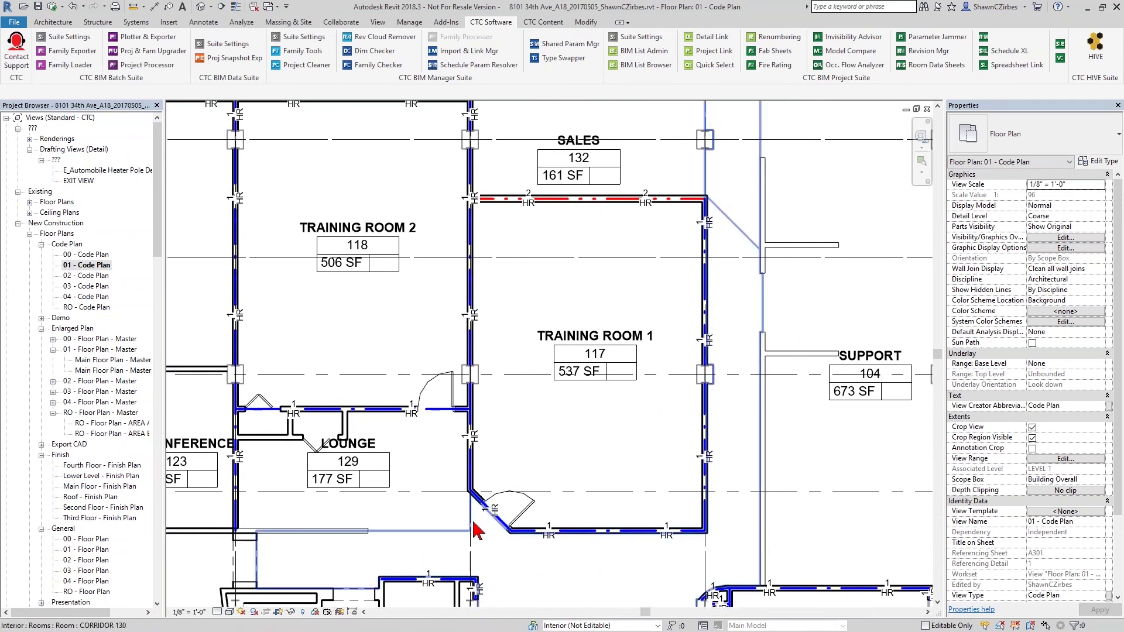
{"action": "left_click", "coordinate": [486, 516]}
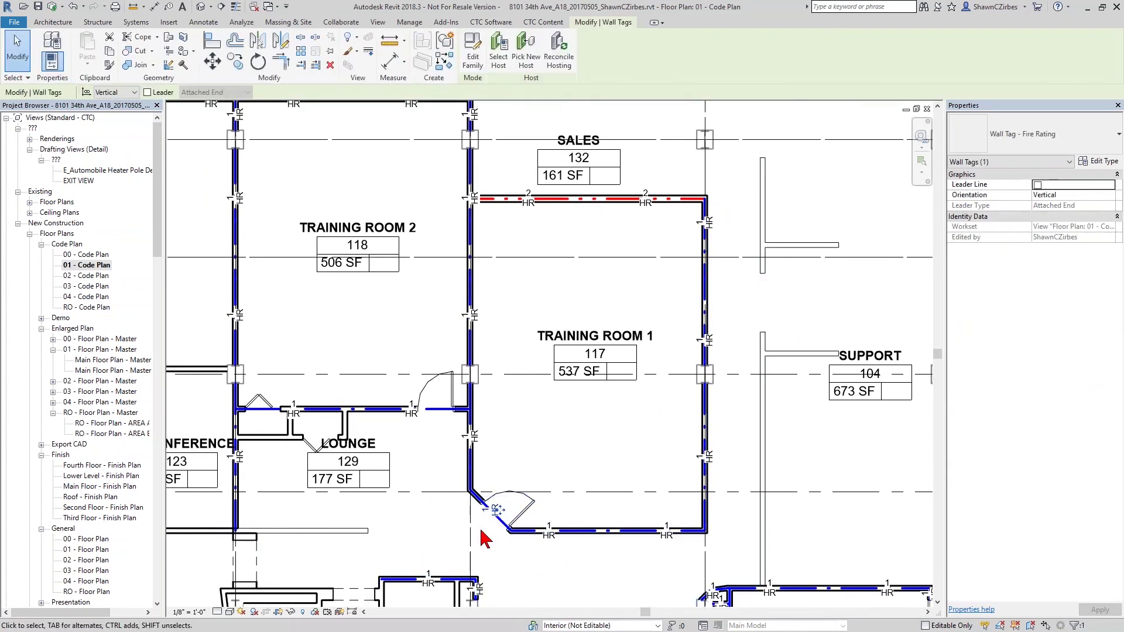
{"action": "left_click", "coordinate": [578, 460]}
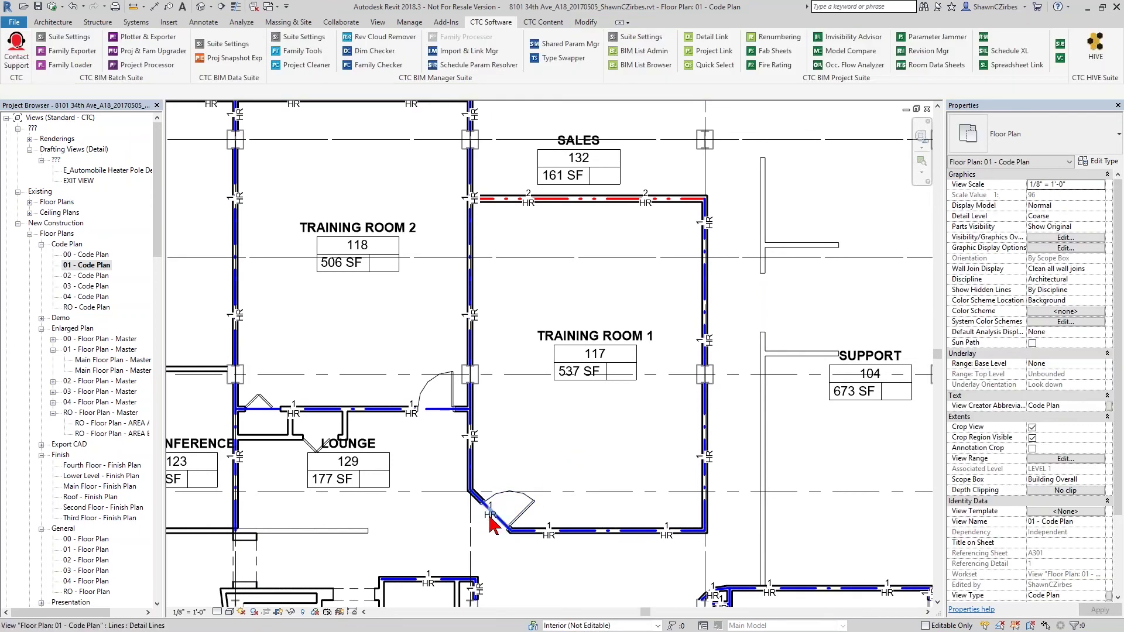
{"action": "left_click", "coordinate": [552, 544]}
- Edit the 1hr label in the Wall Tag - Fire Rating family and reload it, overwriting the existing version
{"action": "left_click", "coordinate": [473, 55]}
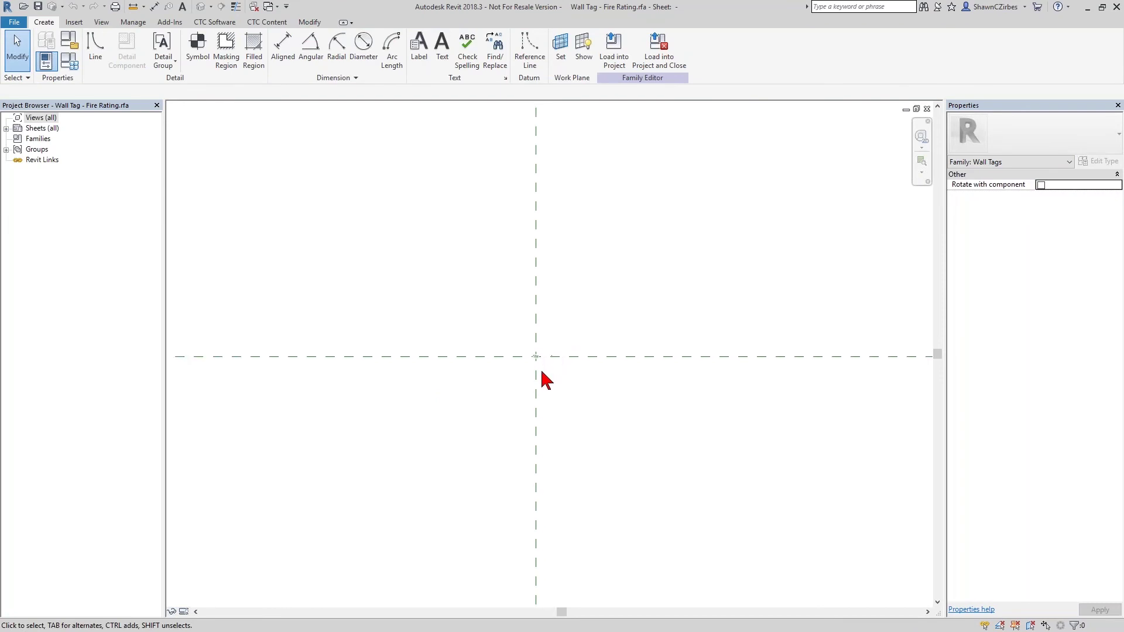
{"action": "scroll", "coordinate": [544, 381], "scroll_direction": "up", "scroll_amount": 2}
{"action": "left_click", "coordinate": [556, 340]}
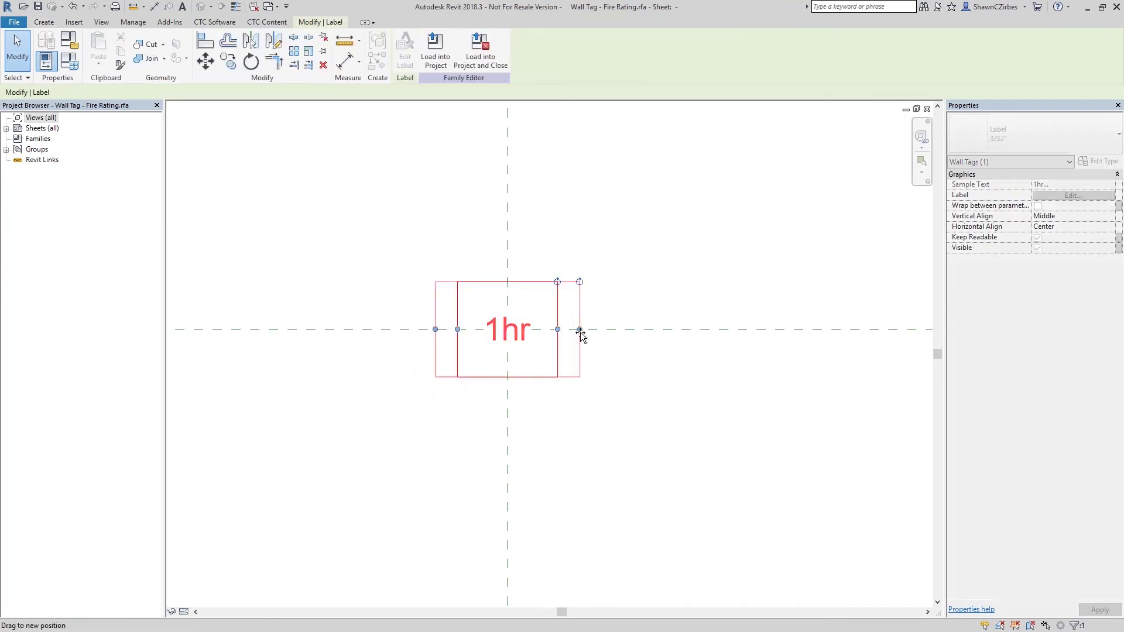
{"action": "left_click", "coordinate": [435, 49]}
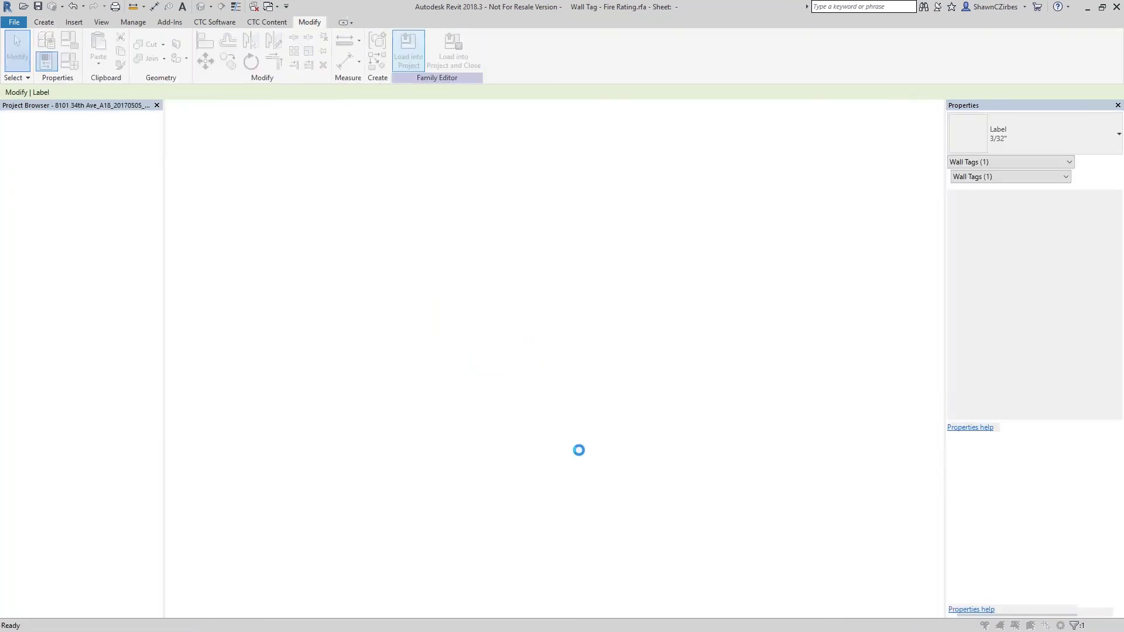
{"action": "left_click", "coordinate": [546, 294]}
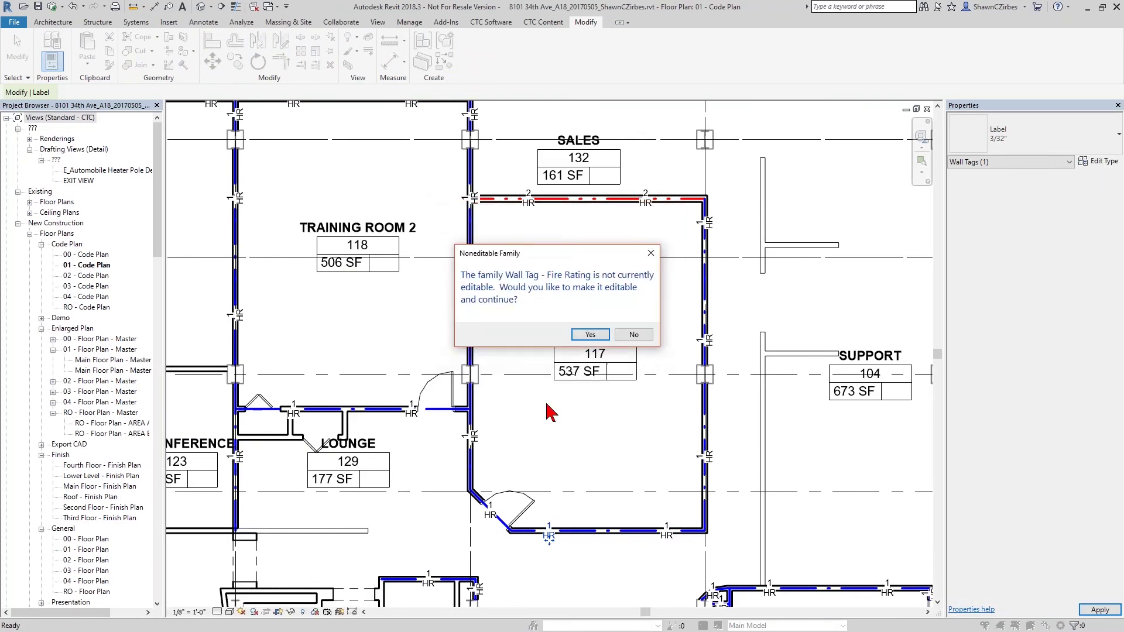
{"action": "left_click", "coordinate": [589, 334]}
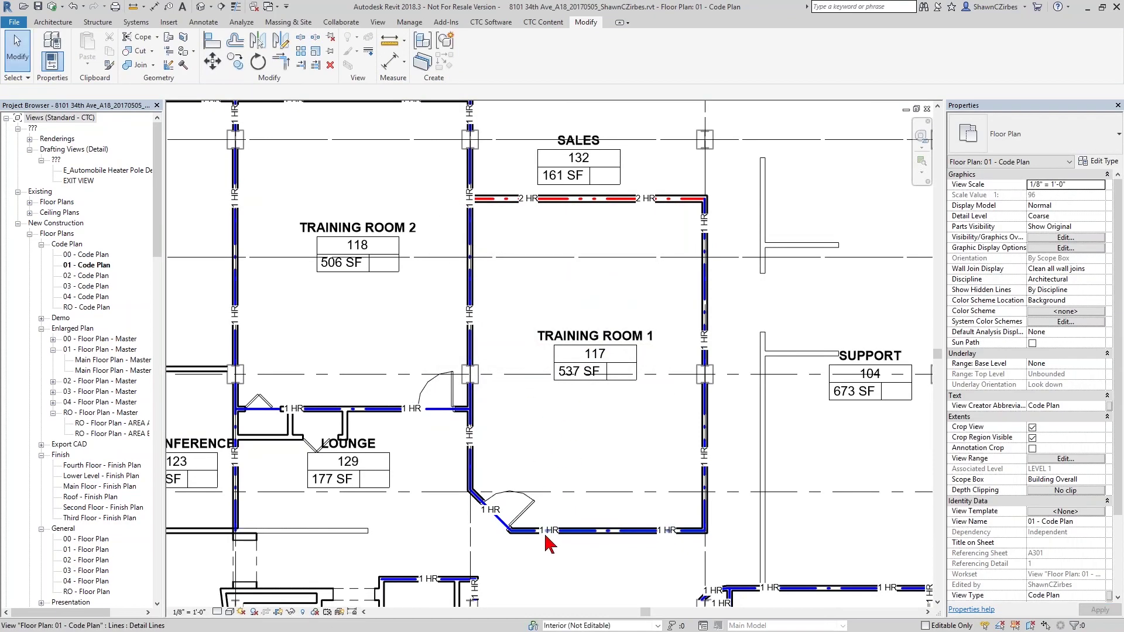
{"action": "scroll", "coordinate": [553, 536], "scroll_direction": "up", "scroll_amount": 4}
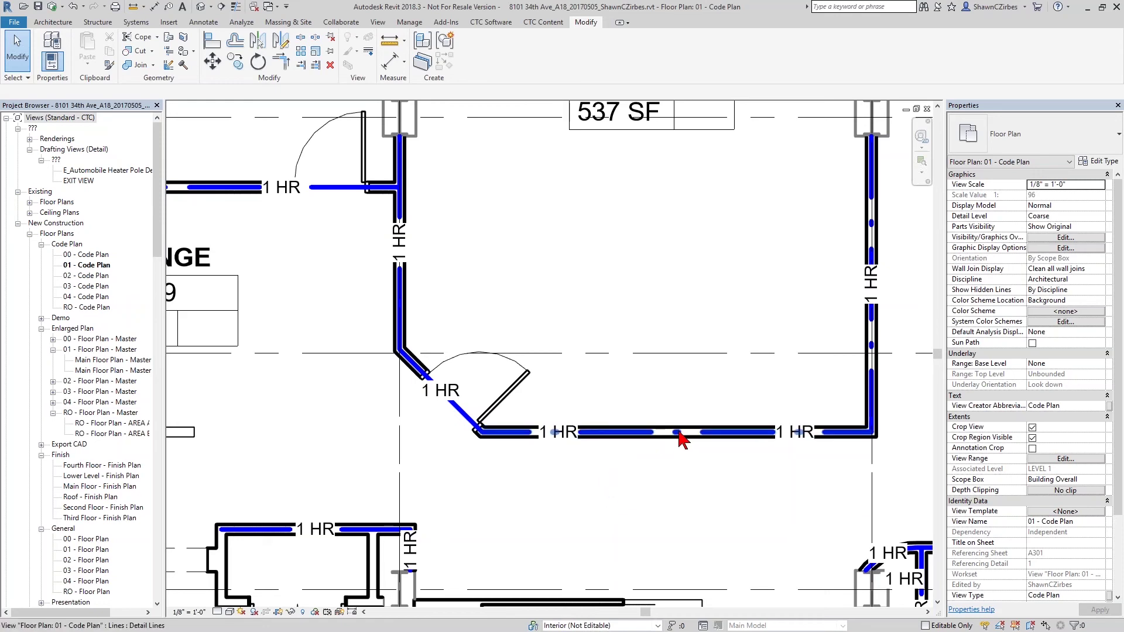
{"action": "scroll", "coordinate": [681, 439], "scroll_direction": "down", "scroll_amount": 3}
{"action": "mouse_move", "coordinate": [672, 469]}
{"action": "middle_mouse_down"}
{"action": "mouse_move", "coordinate": [665, 416]}
{"action": "mouse_move", "coordinate": [679, 466]}
{"action": "middle_mouse_up"}
{"action": "scroll", "coordinate": [679, 467], "scroll_direction": "down", "scroll_amount": 2}
{"action": "scroll", "coordinate": [562, 340], "scroll_direction": "up", "scroll_amount": 5}
{"action": "middle_click_drag", "start_coordinate": [574, 322], "coordinate": [487, 349]}
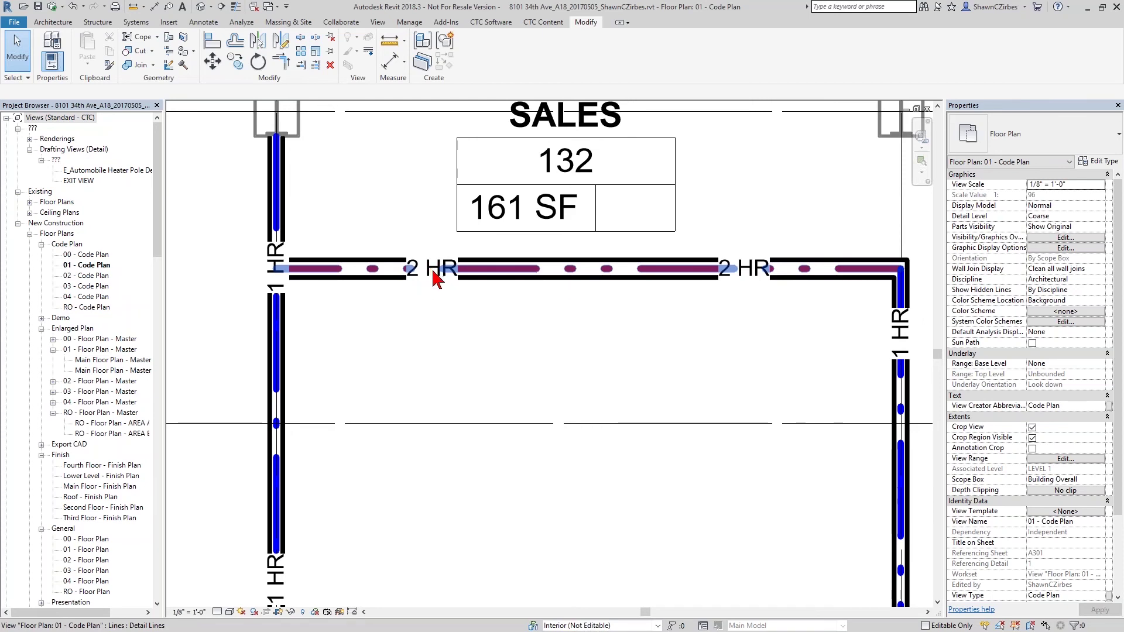
{"action": "scroll", "coordinate": [430, 275], "scroll_direction": "down", "scroll_amount": 3}
{"action": "middle_click_drag", "start_coordinate": [491, 351], "coordinate": [514, 319]}
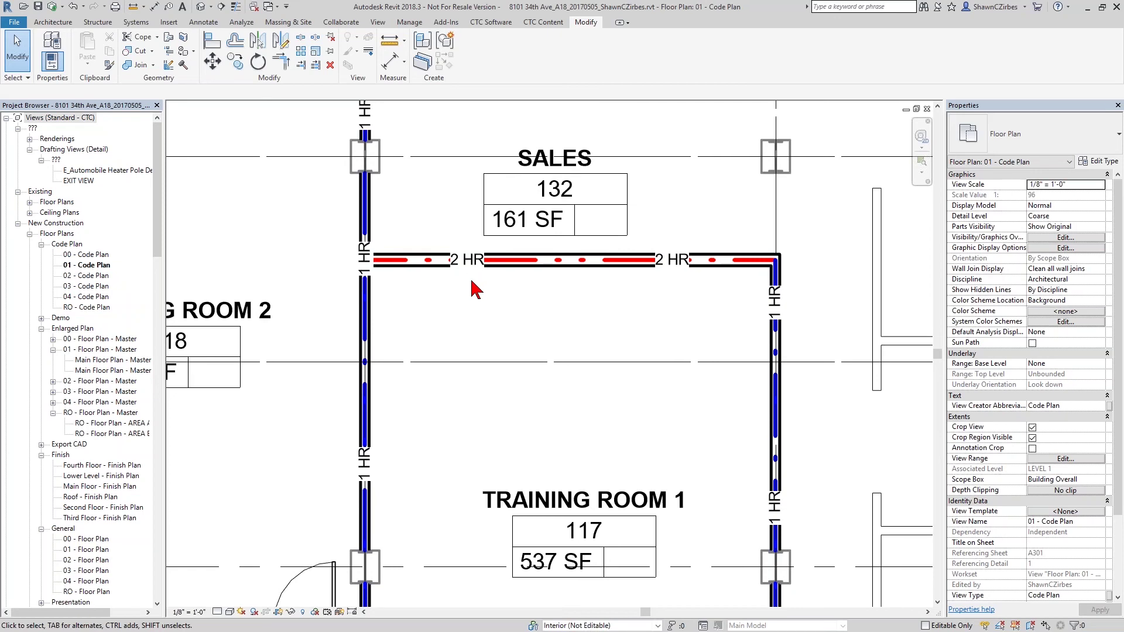
{"action": "middle_click_drag", "start_coordinate": [479, 323], "coordinate": [464, 451]}
{"action": "scroll", "coordinate": [509, 316], "scroll_direction": "down", "scroll_amount": 1}
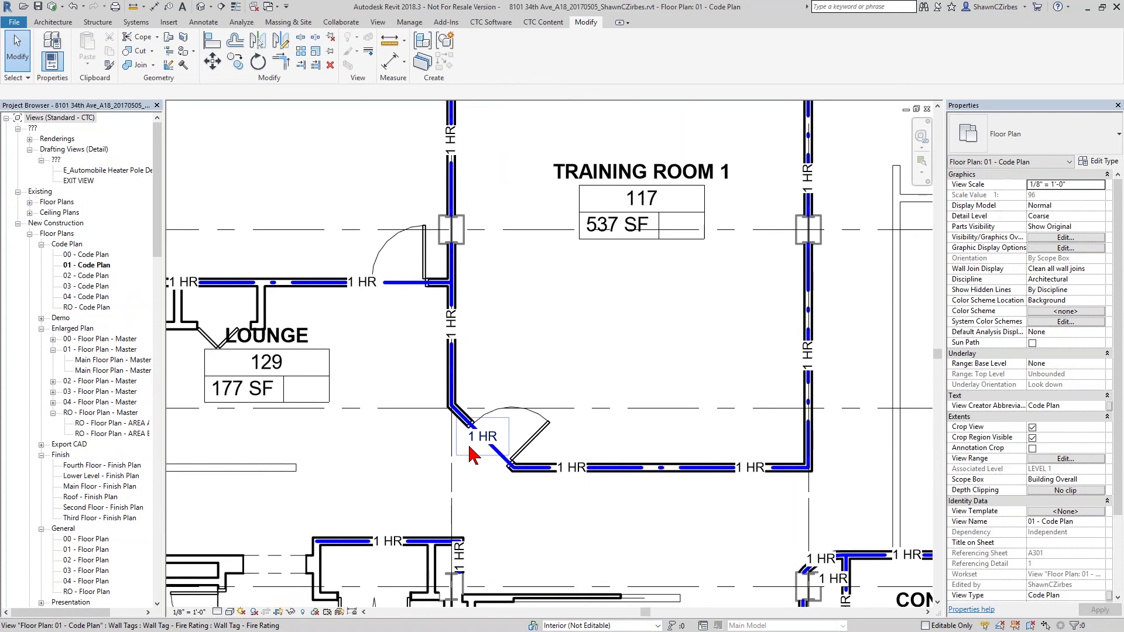
- Delete the diagonal wall's 1 HR tag and slide the door-side 1 HR tag left along its wall
{"action": "scroll", "coordinate": [471, 456], "scroll_direction": "up", "scroll_amount": 4}
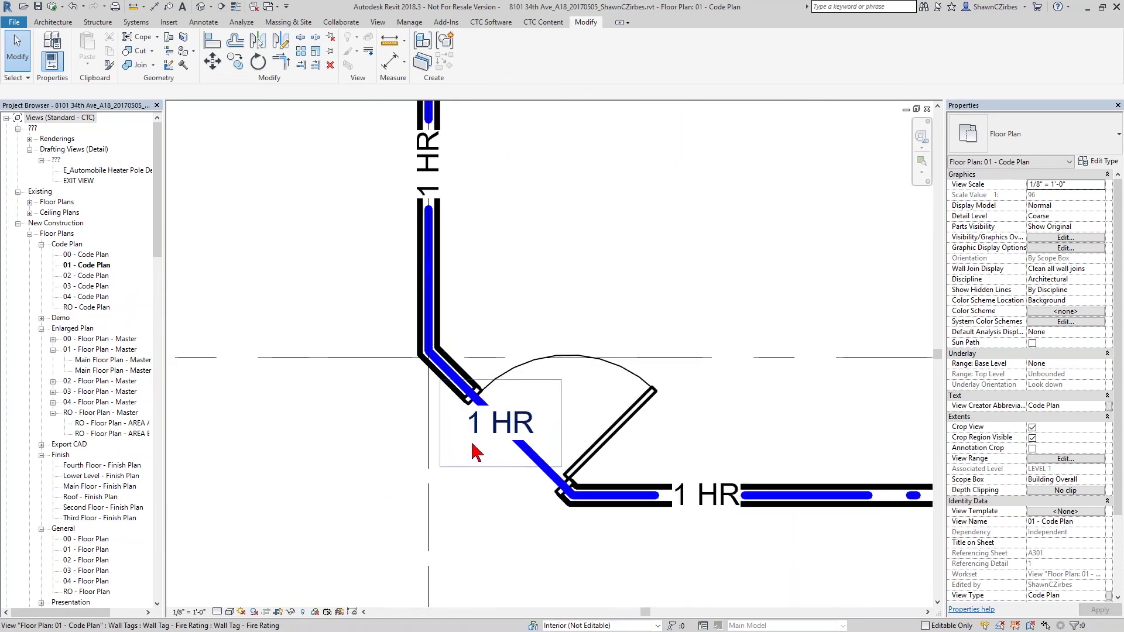
{"action": "left_click", "coordinate": [477, 452]}
{"action": "key", "text": "Delete"}
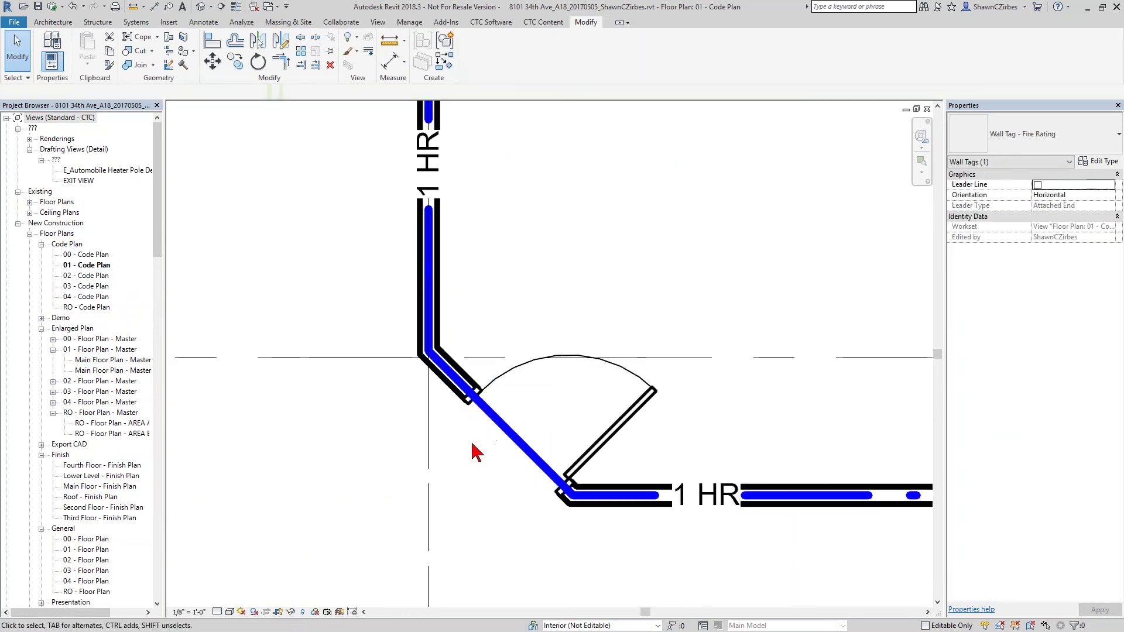
{"action": "middle_click_drag", "start_coordinate": [243, 231], "coordinate": [357, 366]}
{"action": "left_click", "coordinate": [335, 220]}
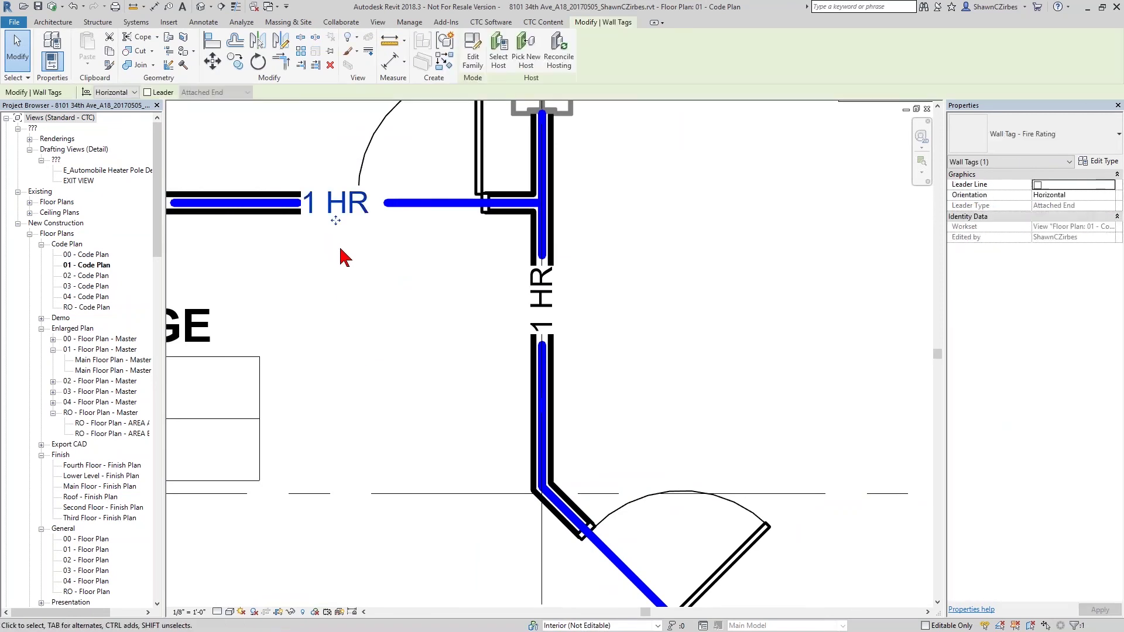
{"action": "left_click_drag", "start_coordinate": [339, 226], "coordinate": [280, 225]}
{"action": "left_click", "coordinate": [339, 334]}
- Slide the Lounge-wall 1 HR tag further left, clear of the opening
{"action": "scroll", "coordinate": [369, 371], "scroll_direction": "down", "scroll_amount": 3}
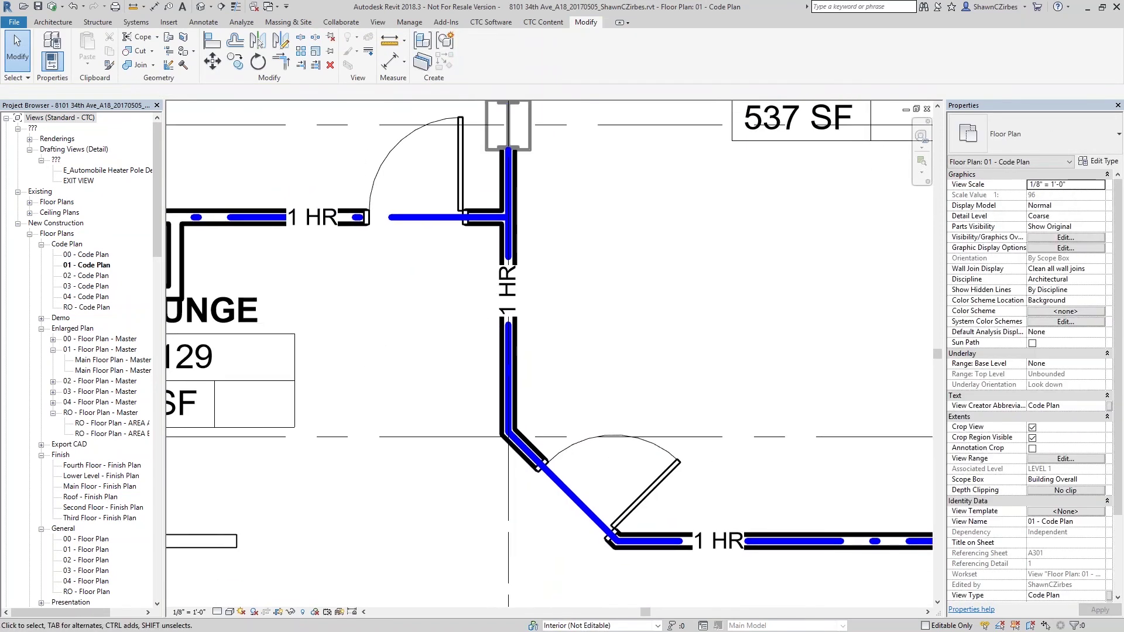
{"action": "left_click", "coordinate": [312, 230]}
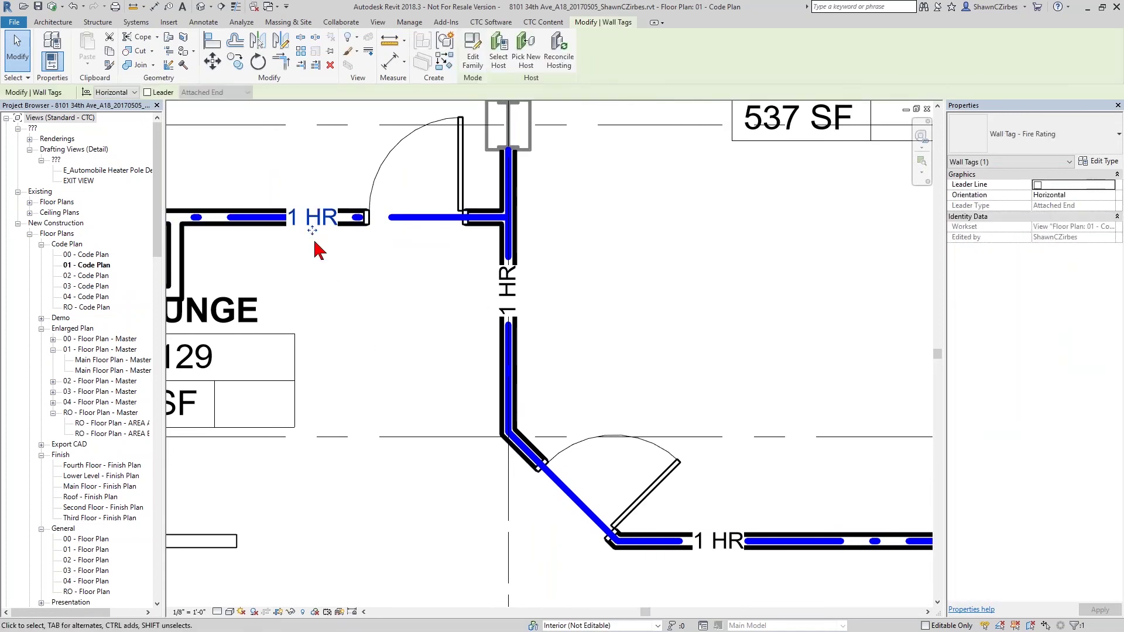
{"action": "left_click_drag", "start_coordinate": [316, 227], "coordinate": [271, 228]}
{"action": "left_click", "coordinate": [415, 326]}
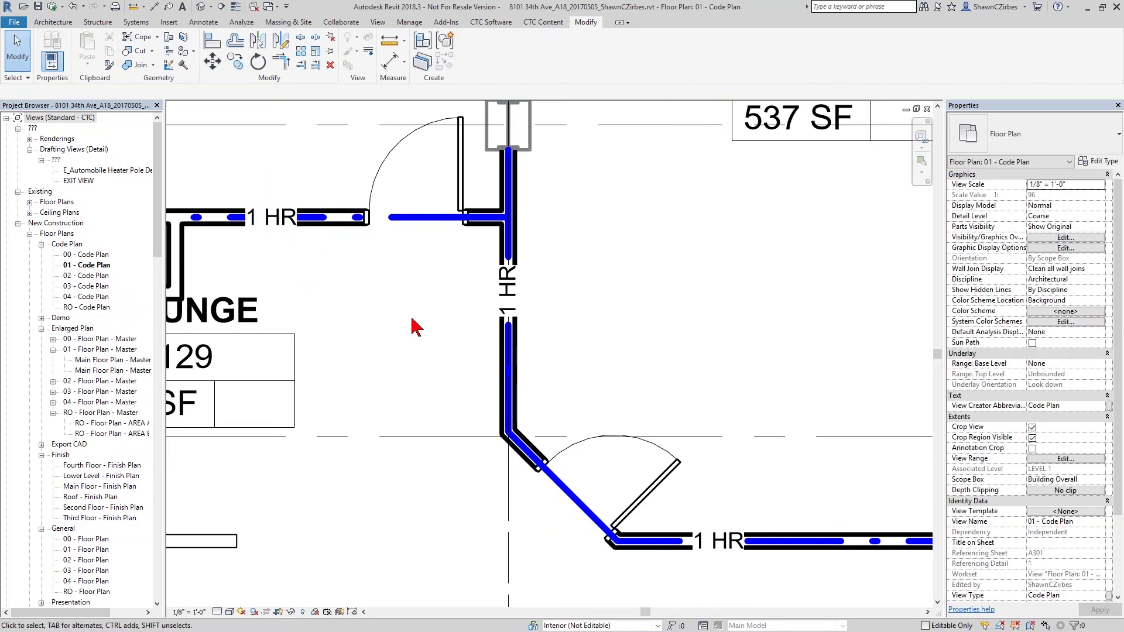
{"action": "scroll", "coordinate": [417, 322], "scroll_direction": "down", "scroll_amount": 2}
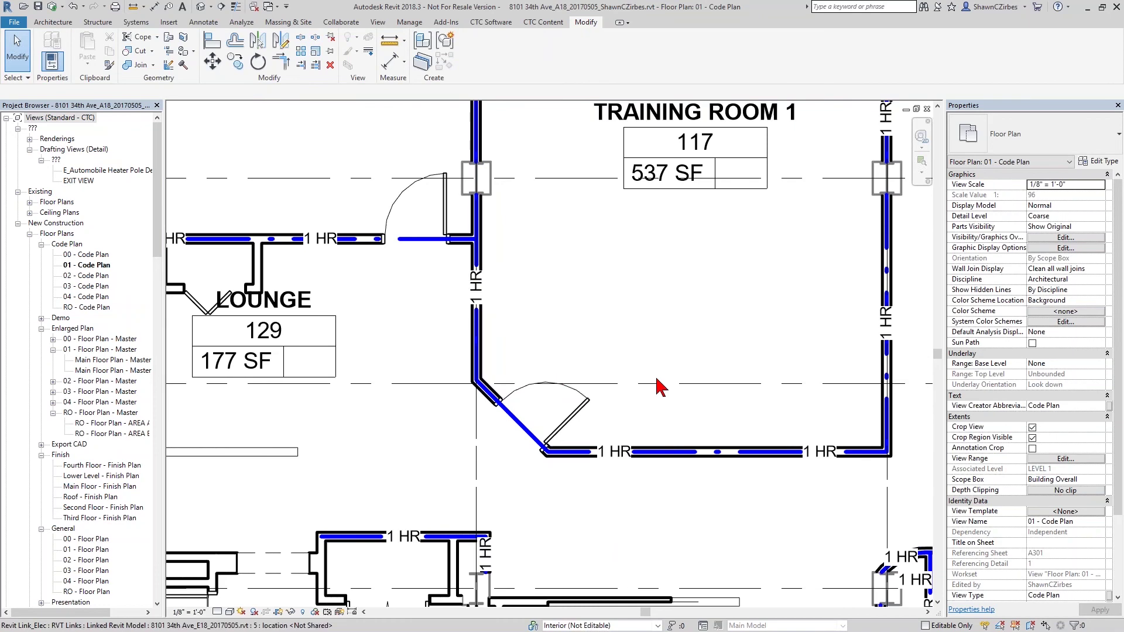
{"action": "middle_click_drag", "start_coordinate": [656, 386], "coordinate": [566, 302]}
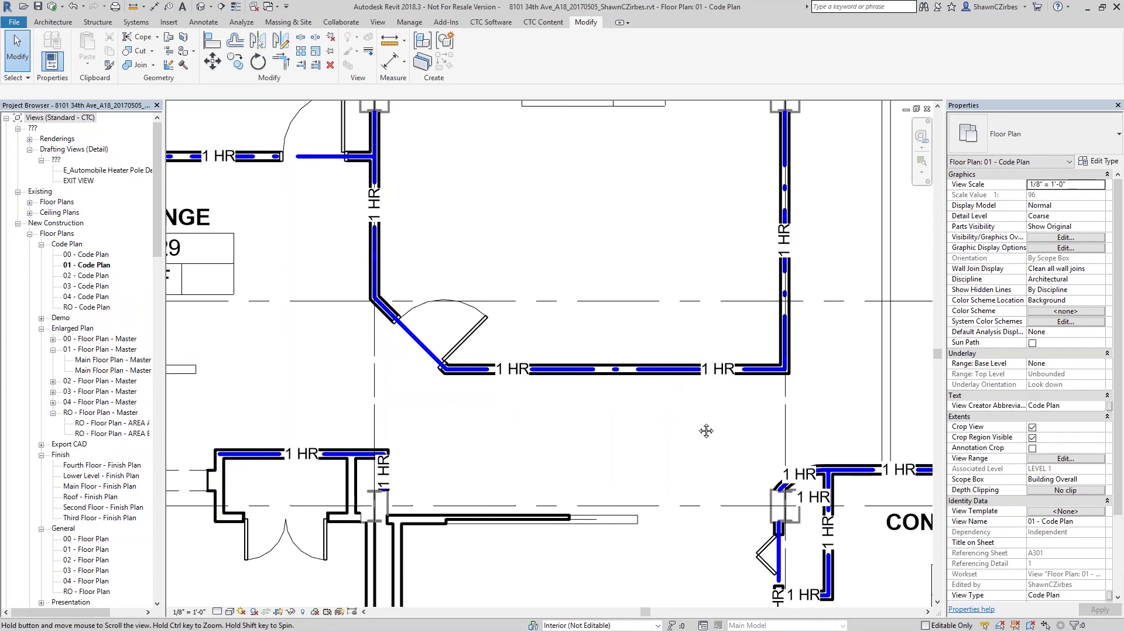
- In Main Floor - Finish Plan, move the wall below Training Room 1 down so the room reaches 571 SF
{"action": "middle_click_drag", "start_coordinate": [710, 427], "coordinate": [742, 503]}
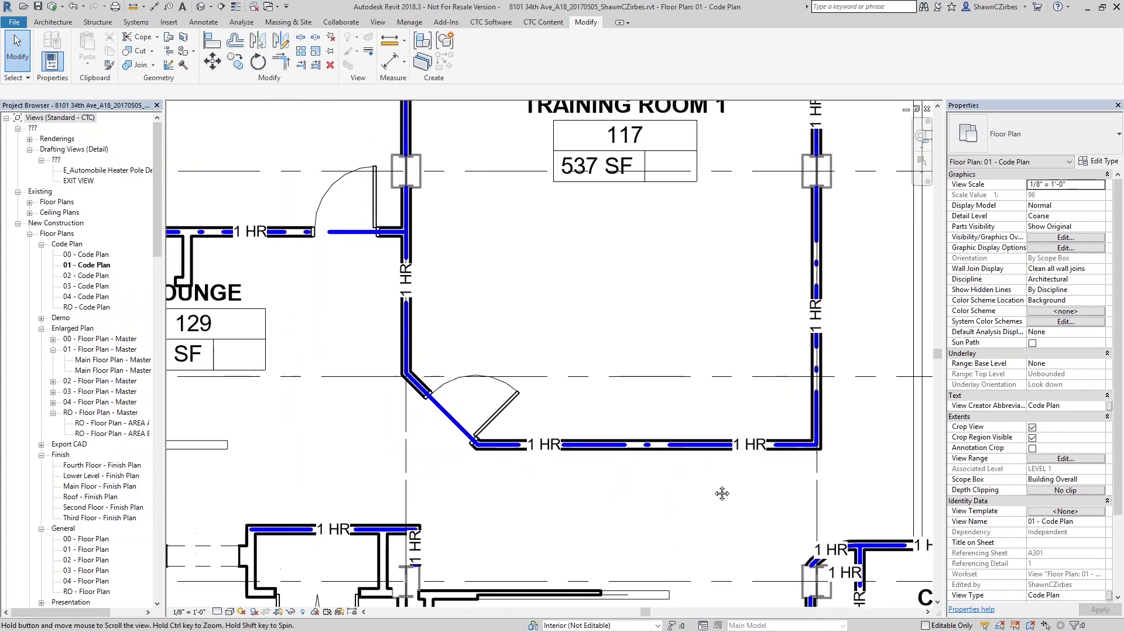
{"action": "double_click", "coordinate": [100, 486]}
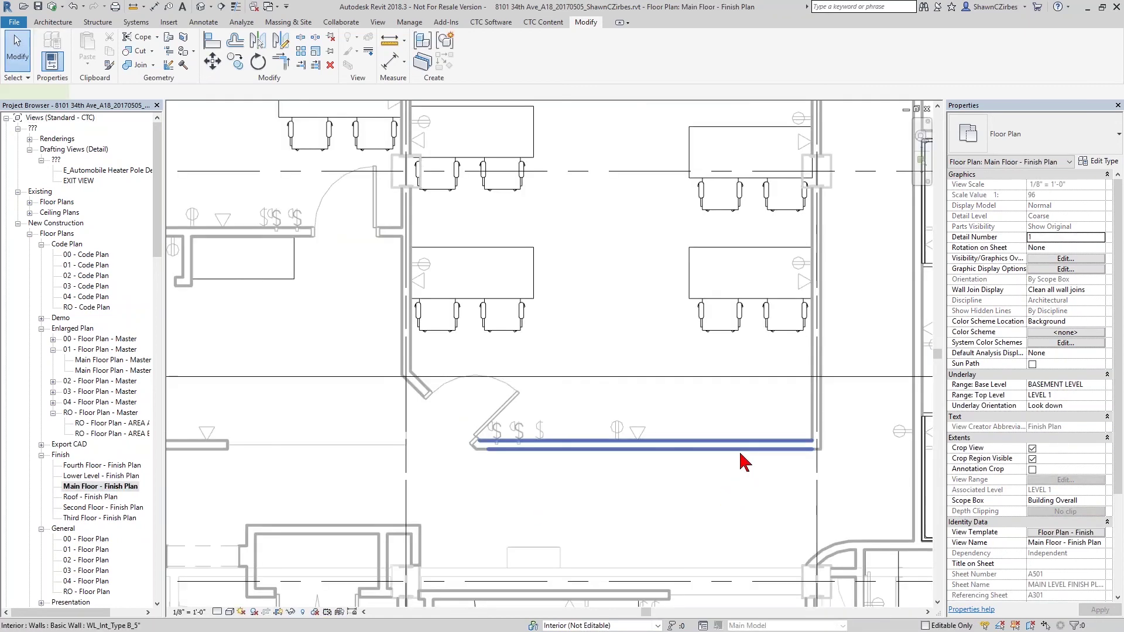
{"action": "left_click", "coordinate": [721, 448]}
{"action": "left_click_drag", "start_coordinate": [721, 449], "coordinate": [721, 505]}
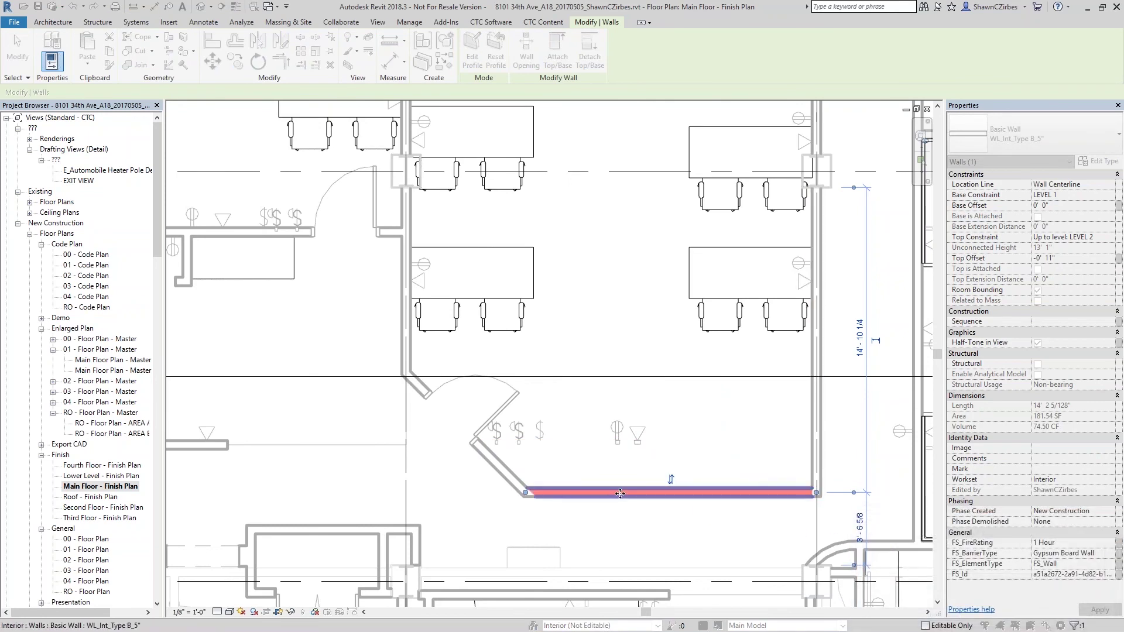
{"action": "left_click", "coordinate": [609, 519]}
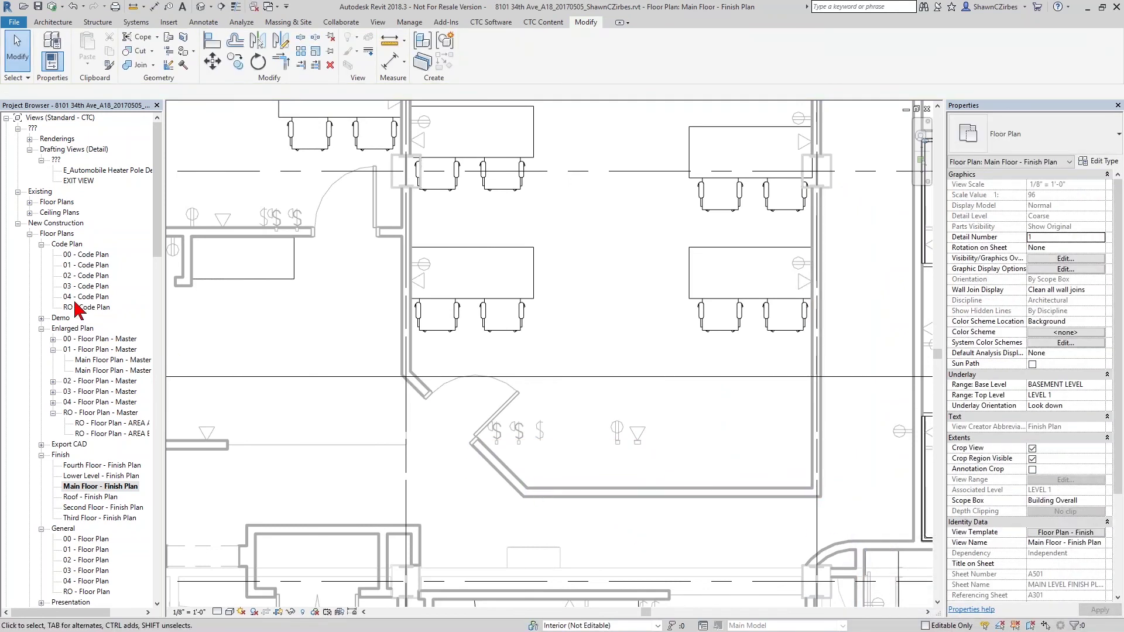
- Back in 01 - Code Plan, inspect the leftover dash-dot rated line
{"action": "double_click", "coordinate": [82, 266]}
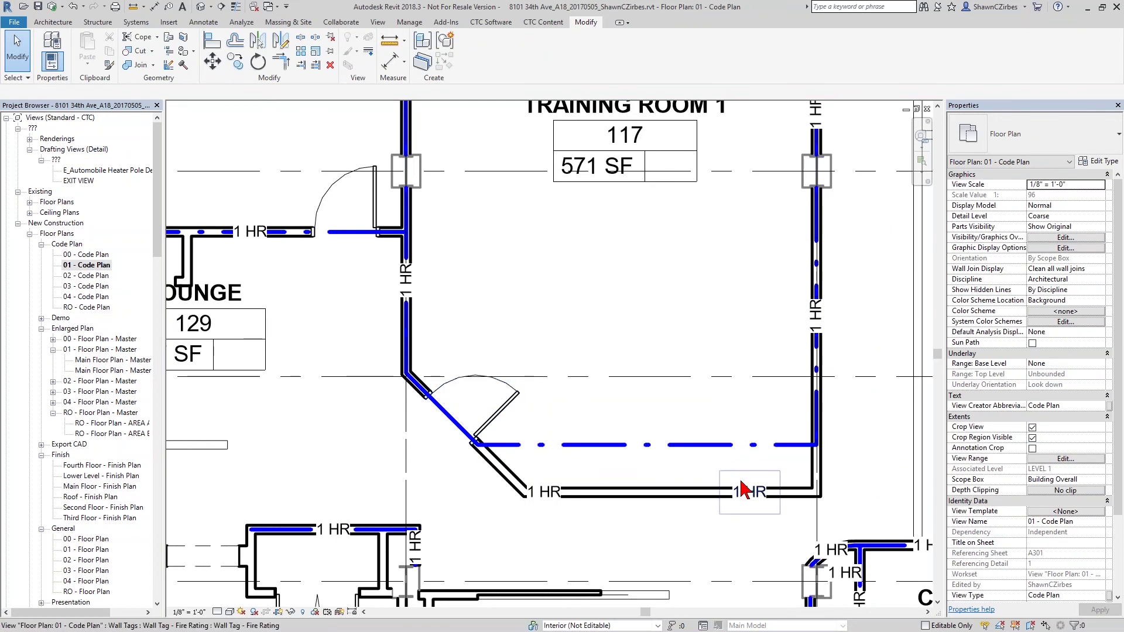
{"action": "left_click", "coordinate": [702, 446]}
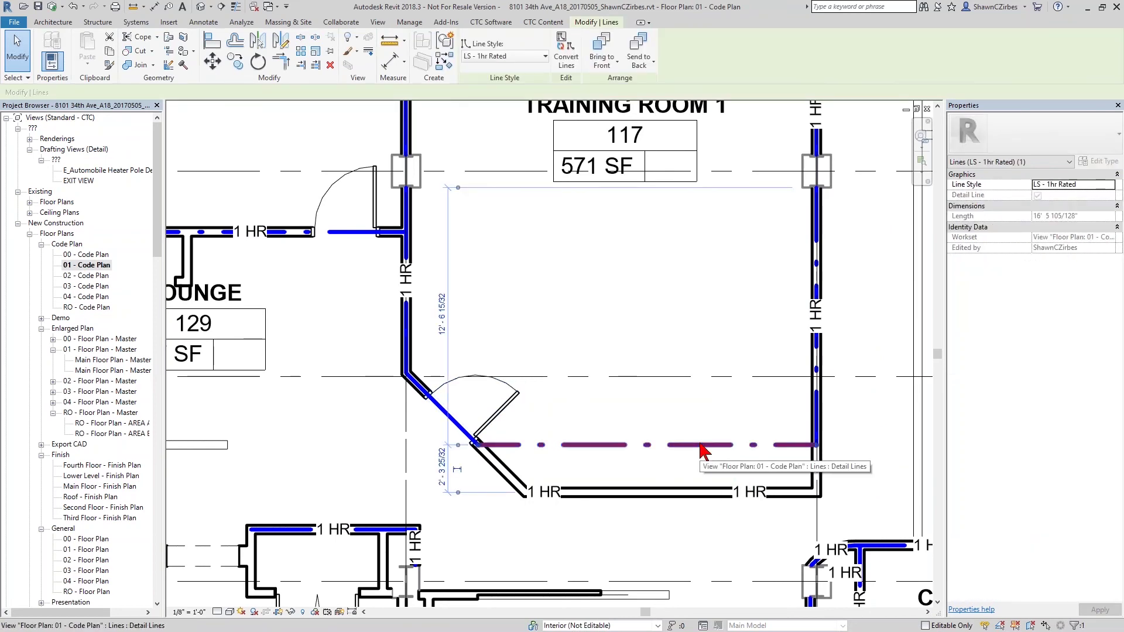
{"action": "left_click", "coordinate": [672, 326]}
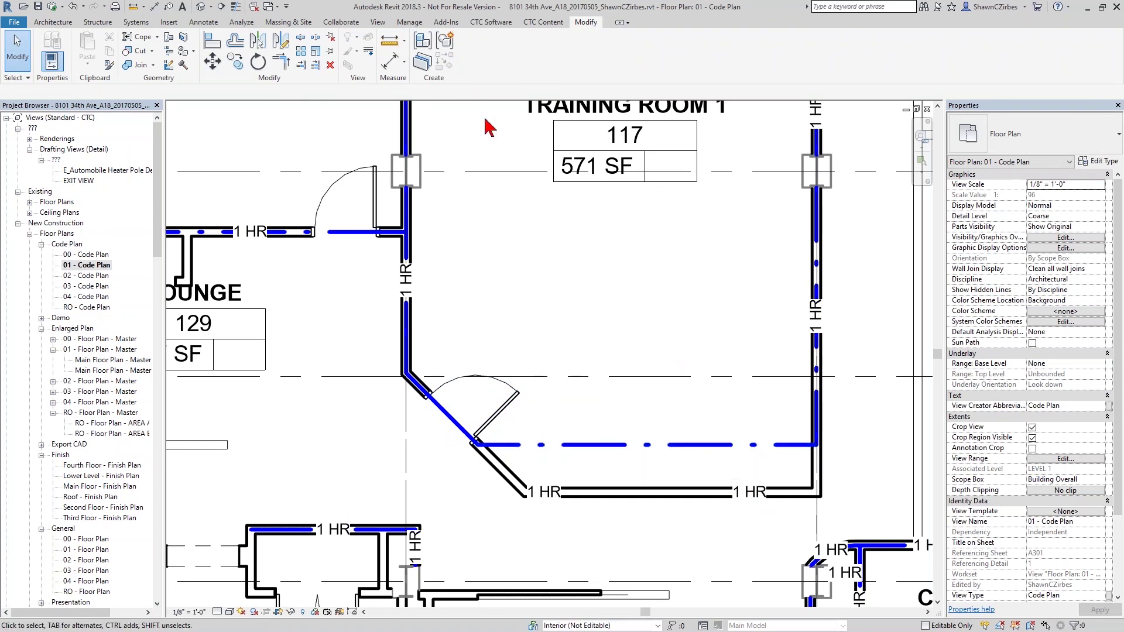
{"action": "left_click", "coordinate": [492, 22]}
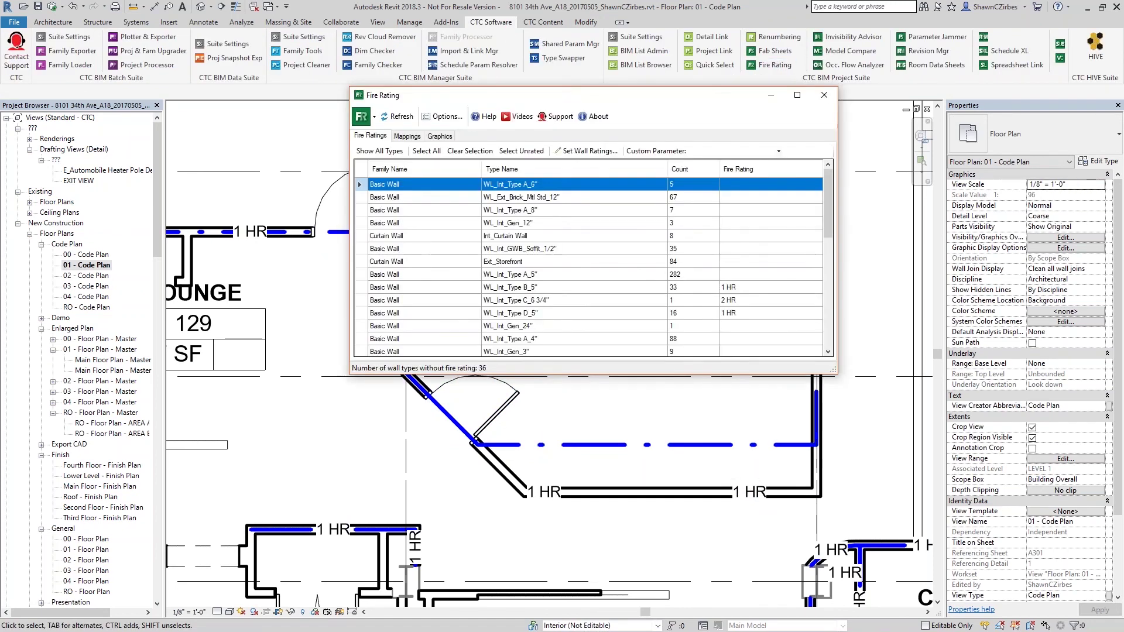
- Run Update Graphics in the Fire Rating Graphics settings and close the tool
{"action": "left_click", "coordinate": [445, 136]}
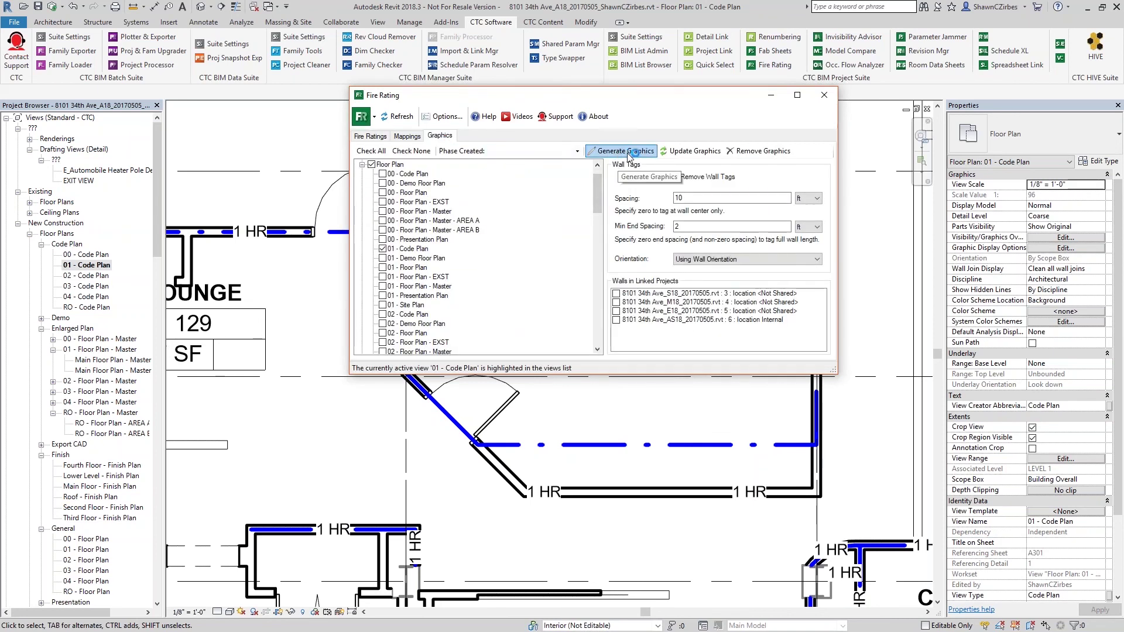
{"action": "left_click", "coordinate": [696, 151]}
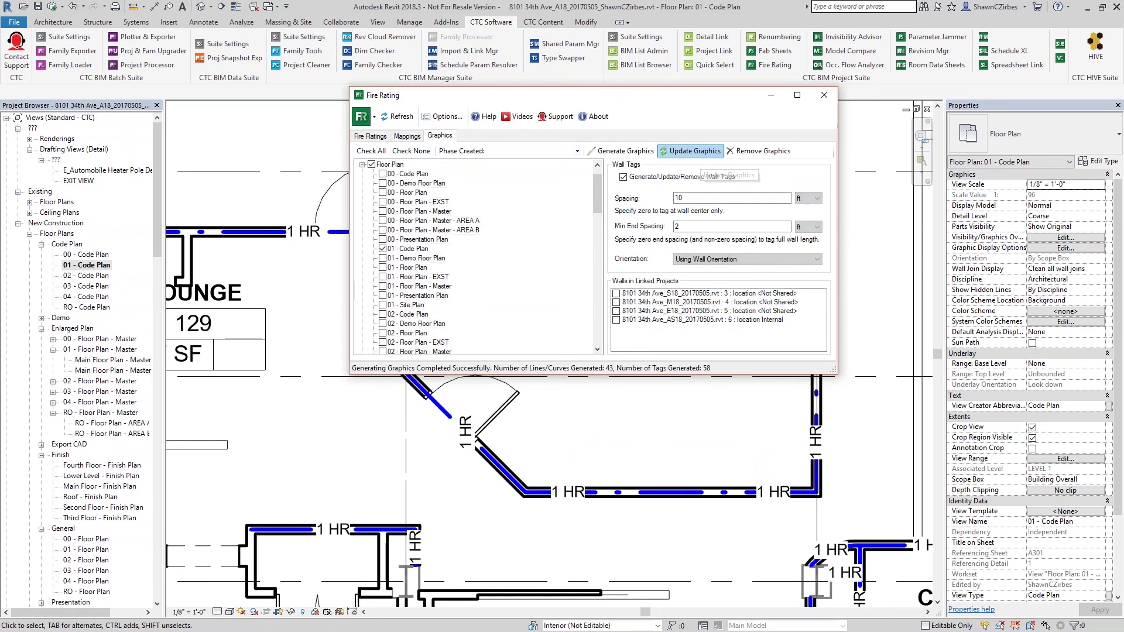
{"action": "left_click", "coordinate": [825, 95]}
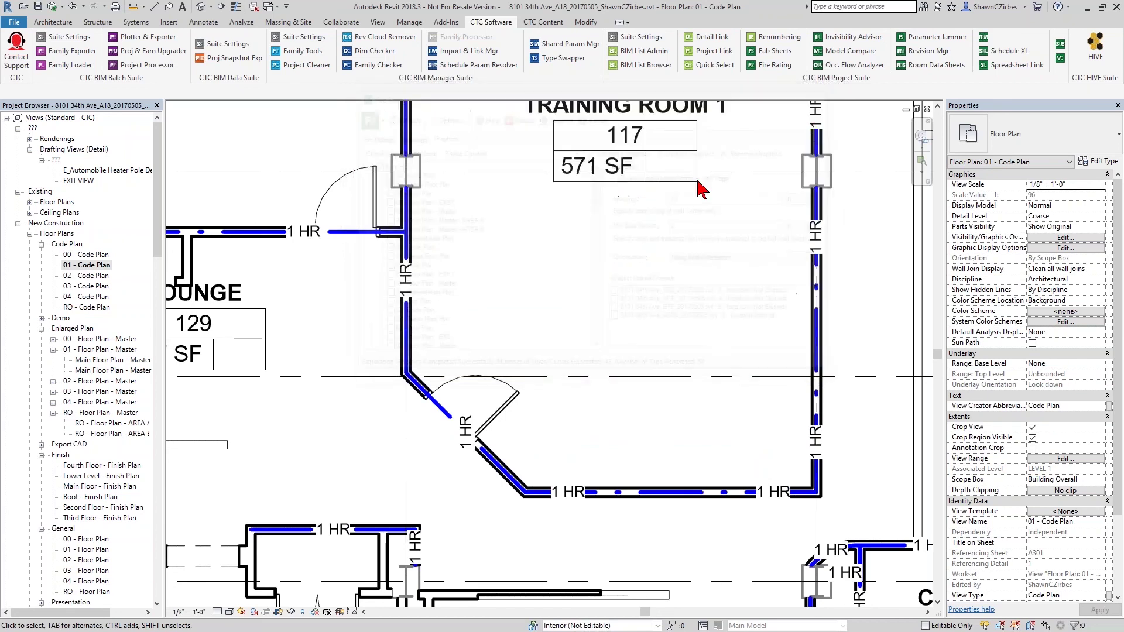
- Delete the stray 1 HR tag by the door and zoom out over the plan
{"action": "left_click", "coordinate": [460, 454]}
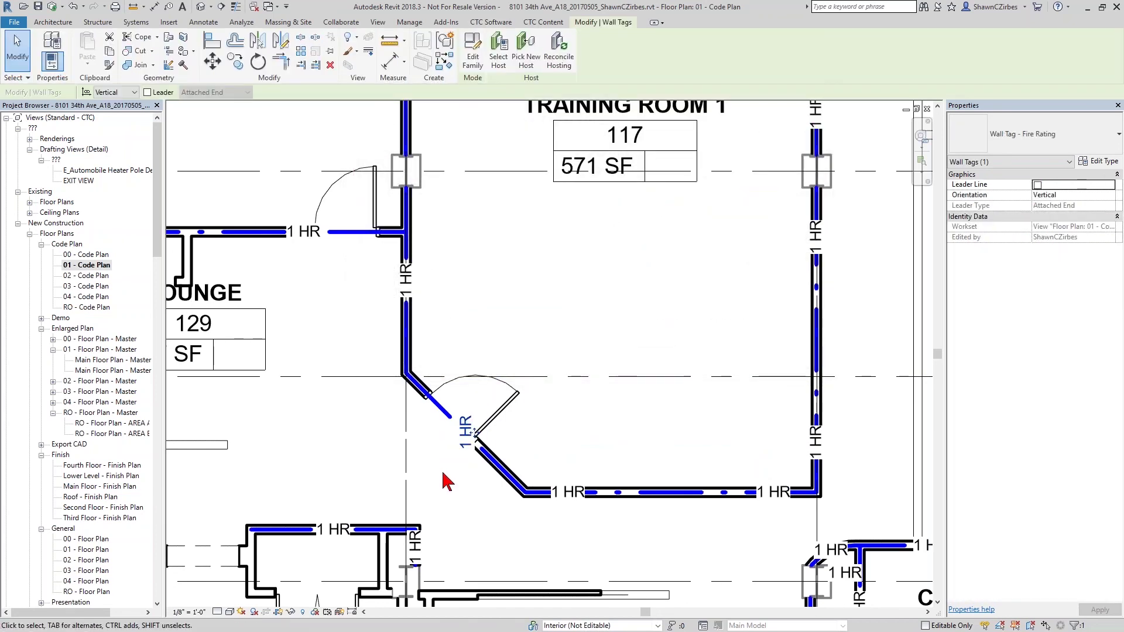
{"action": "key", "text": "Delete"}
{"action": "middle_click_drag", "start_coordinate": [755, 553], "coordinate": [752, 420]}
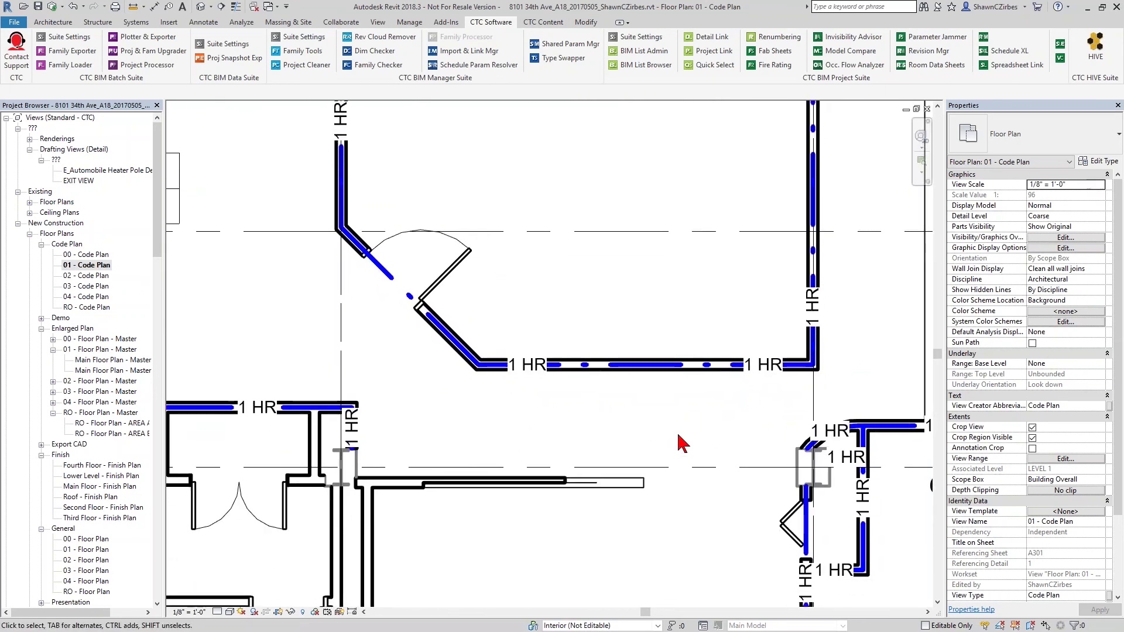
{"action": "middle_click_drag", "start_coordinate": [677, 444], "coordinate": [656, 510]}
{"action": "scroll", "coordinate": [657, 510], "scroll_direction": "down", "scroll_amount": 1}
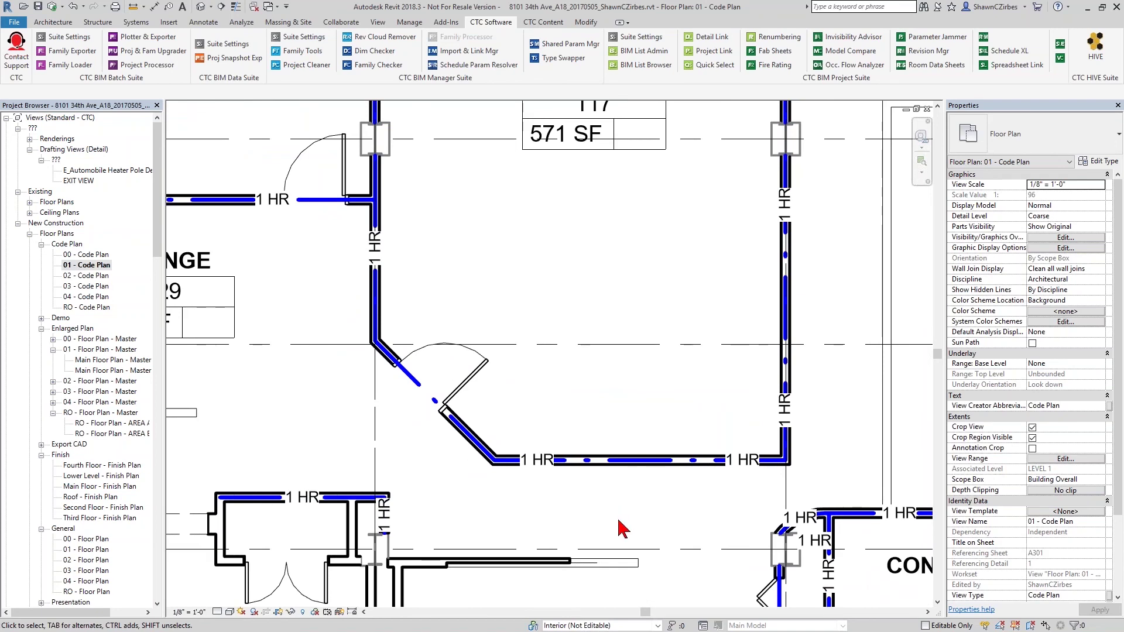
{"action": "scroll", "coordinate": [618, 526], "scroll_direction": "down", "scroll_amount": 5}
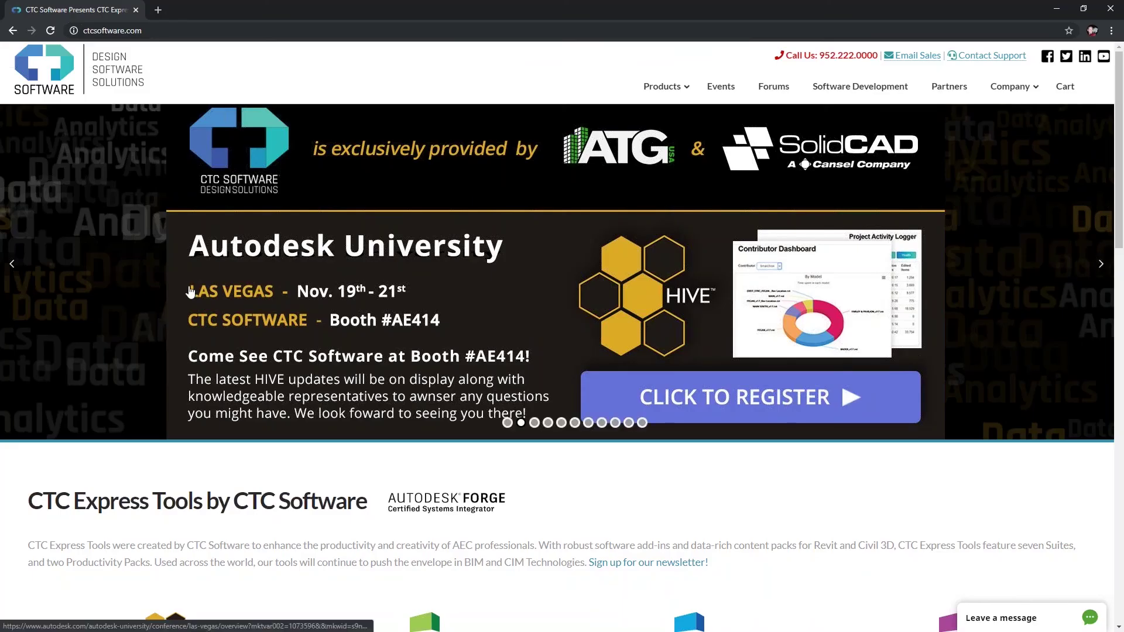
- Go to the BIM Project Suite 2020 page via the Products menu
{"action": "left_click", "coordinate": [656, 89]}
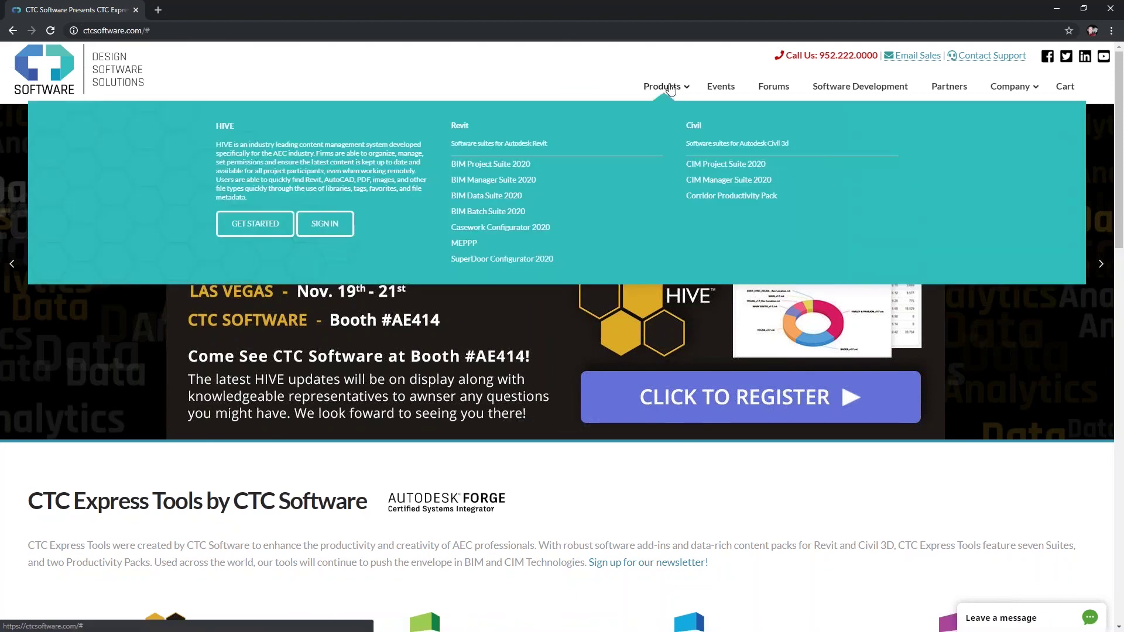
{"action": "left_click", "coordinate": [495, 168]}
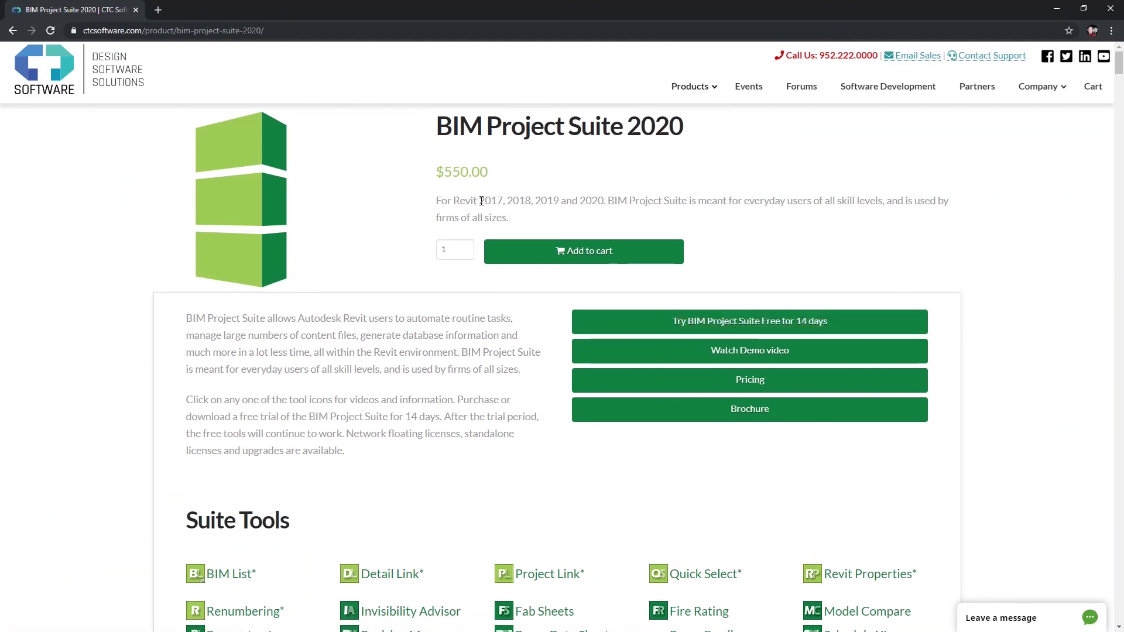
- Highlight '2017, 2018, 2019 and 2020' in the product description
{"action": "left_click_drag", "start_coordinate": [481, 201], "coordinate": [603, 205]}
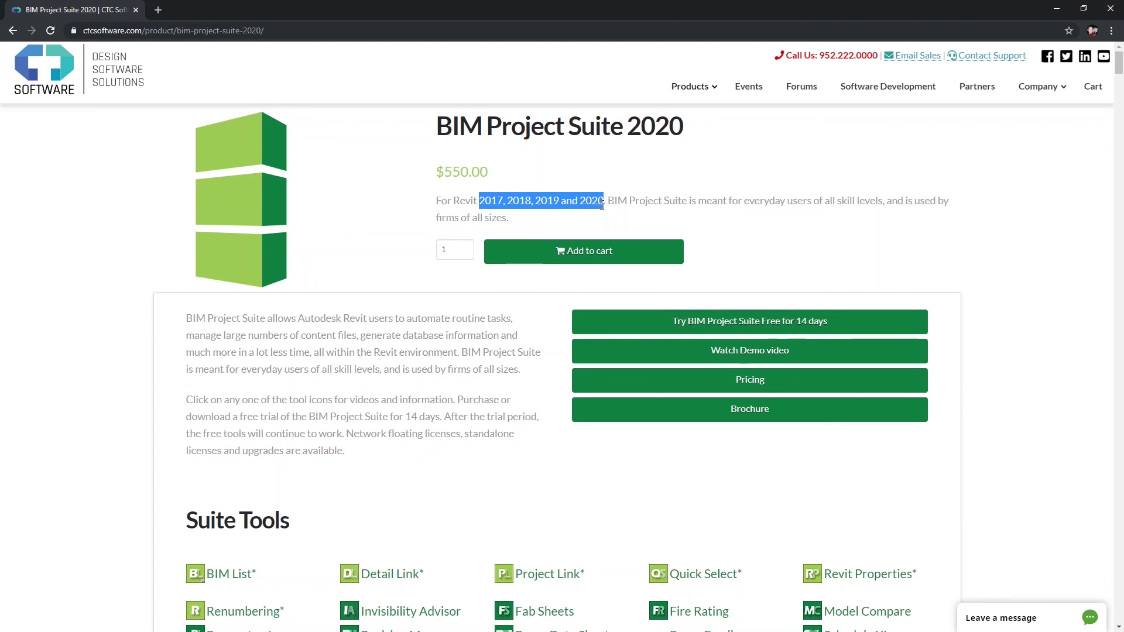